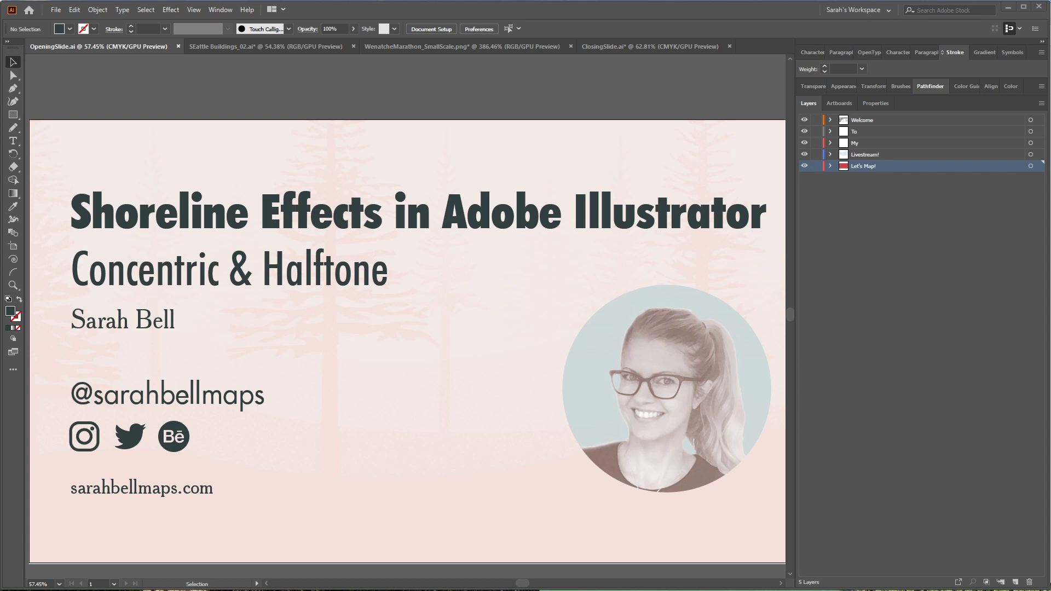
Switch to the browser and review the "Recreating Vintage Map Aesthetics" session in the "How to do Map Stuff" schedule
{"action": "key", "text": "alt+Tab"}
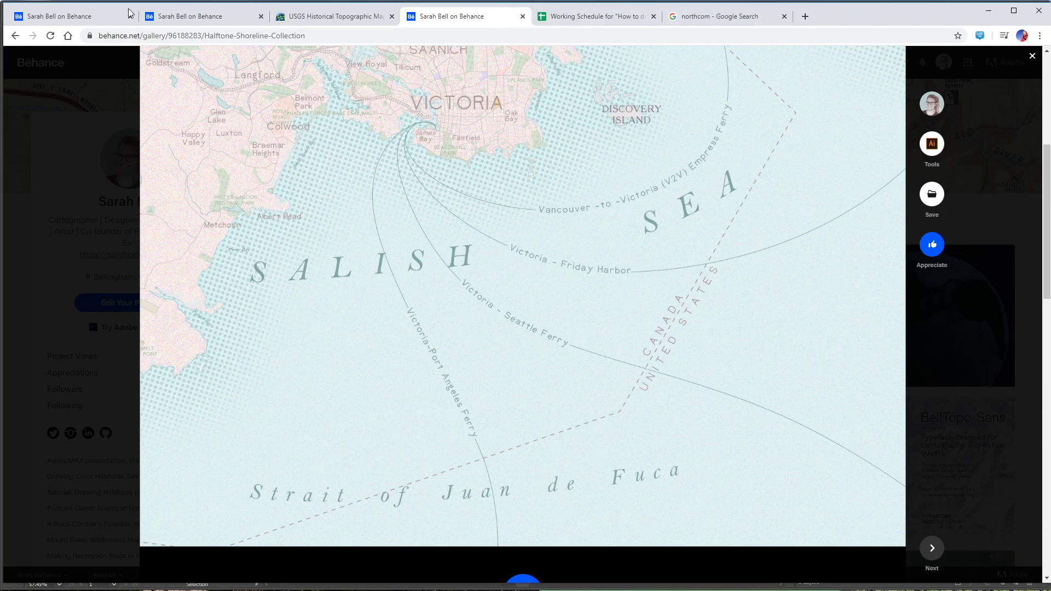
{"action": "left_click", "coordinate": [989, 10]}
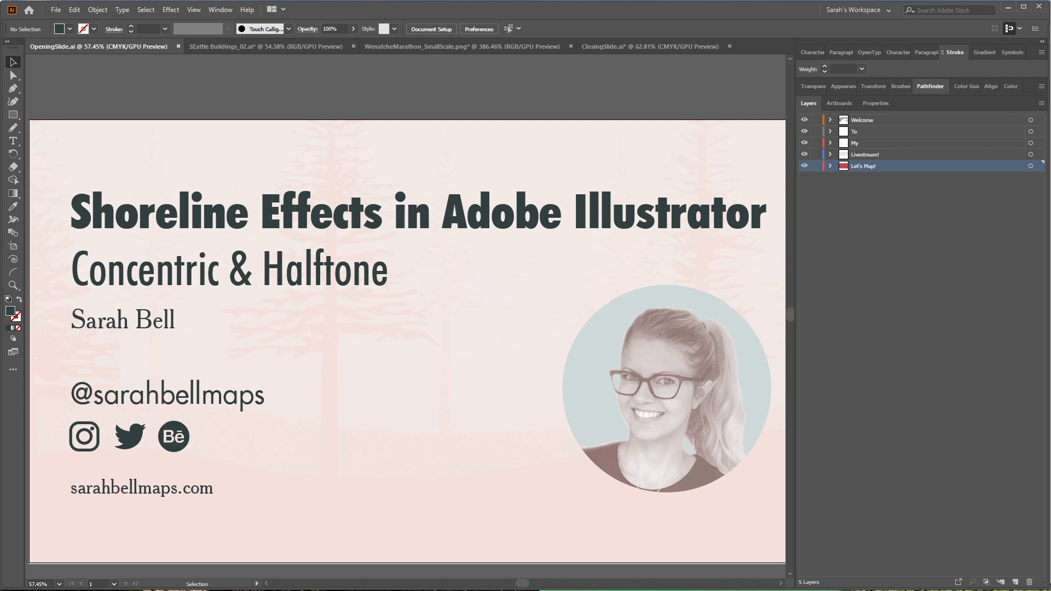
{"action": "left_click", "coordinate": [60, 569]}
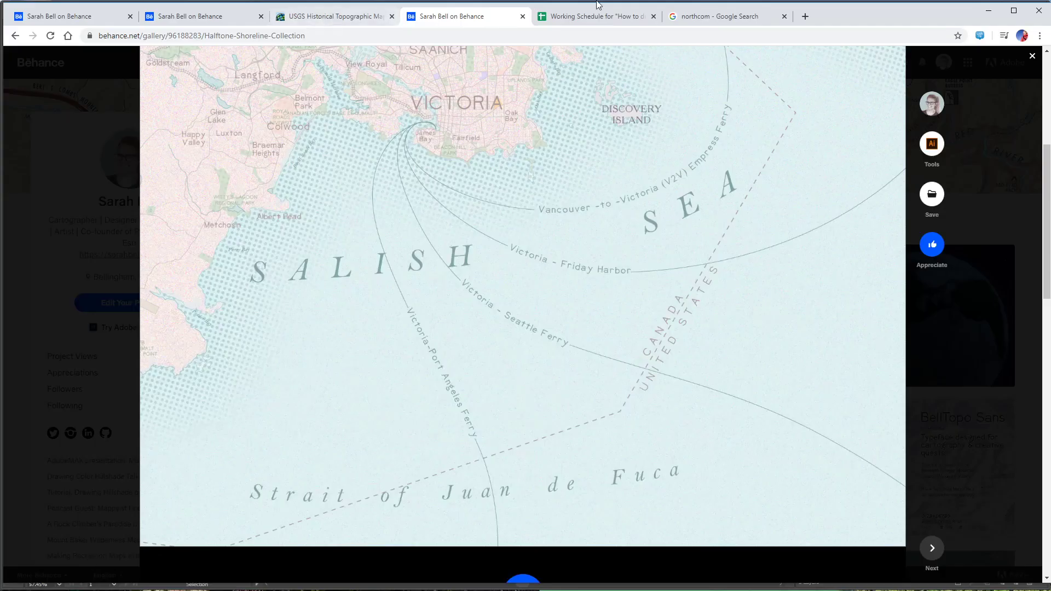
{"action": "left_click", "coordinate": [597, 14]}
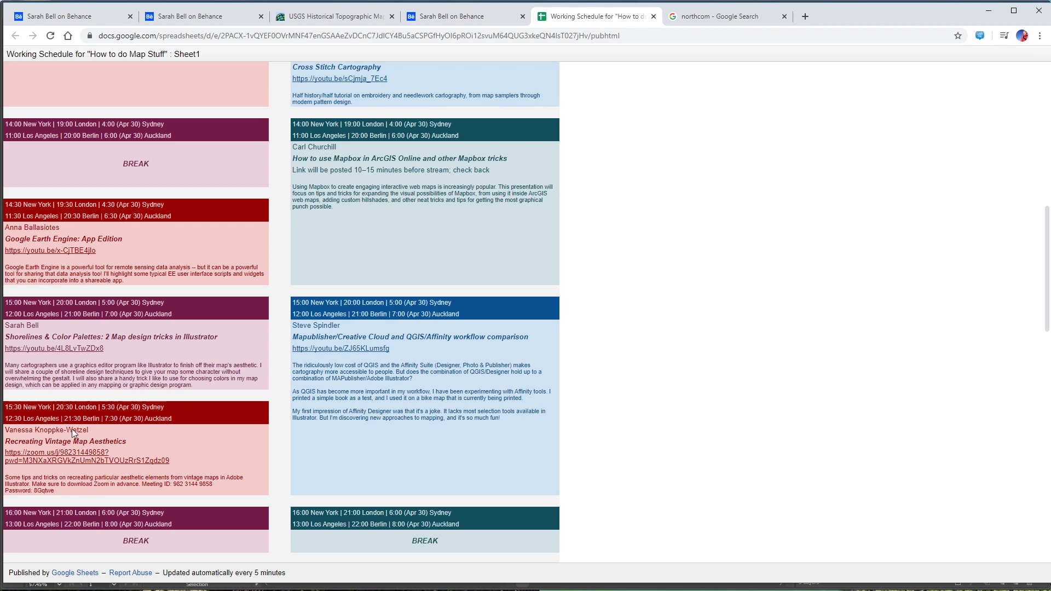
{"action": "left_click_drag", "start_coordinate": [72, 429], "coordinate": [6, 432]}
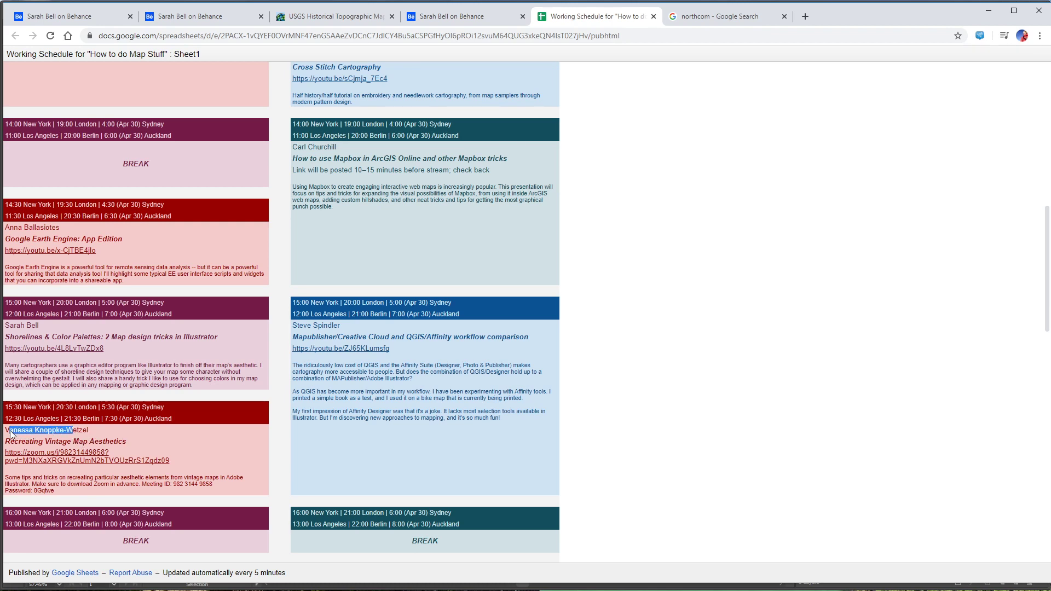
{"action": "left_click", "coordinate": [89, 429]}
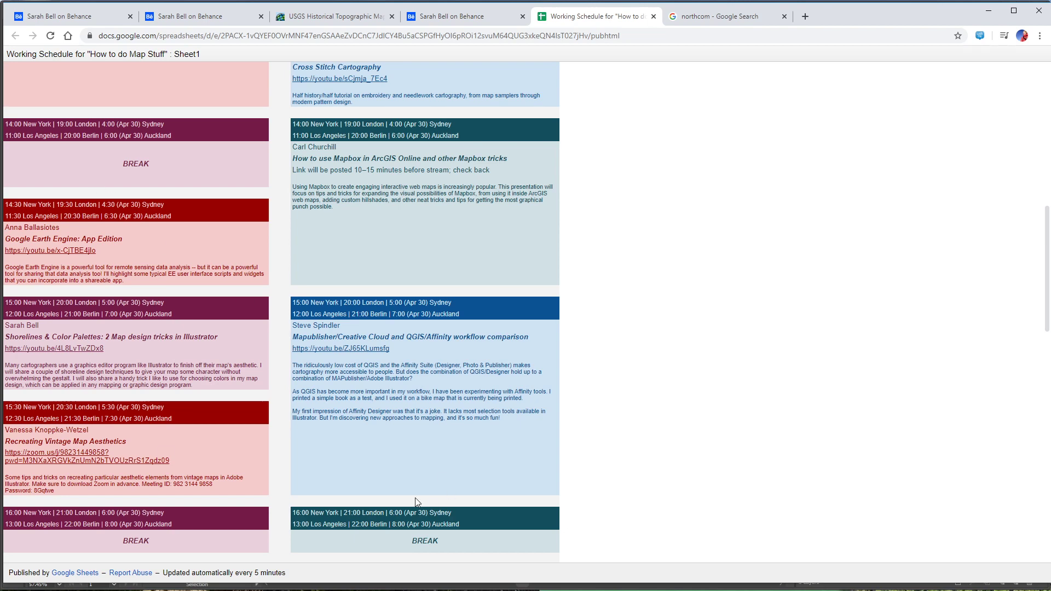
Review the shoreline styles on the Bicycle-to-Breweries map, the antique USGS-inspired map, the historical Seattle topographic map and the Halftone Shoreline Collection
{"action": "left_click", "coordinate": [64, 22]}
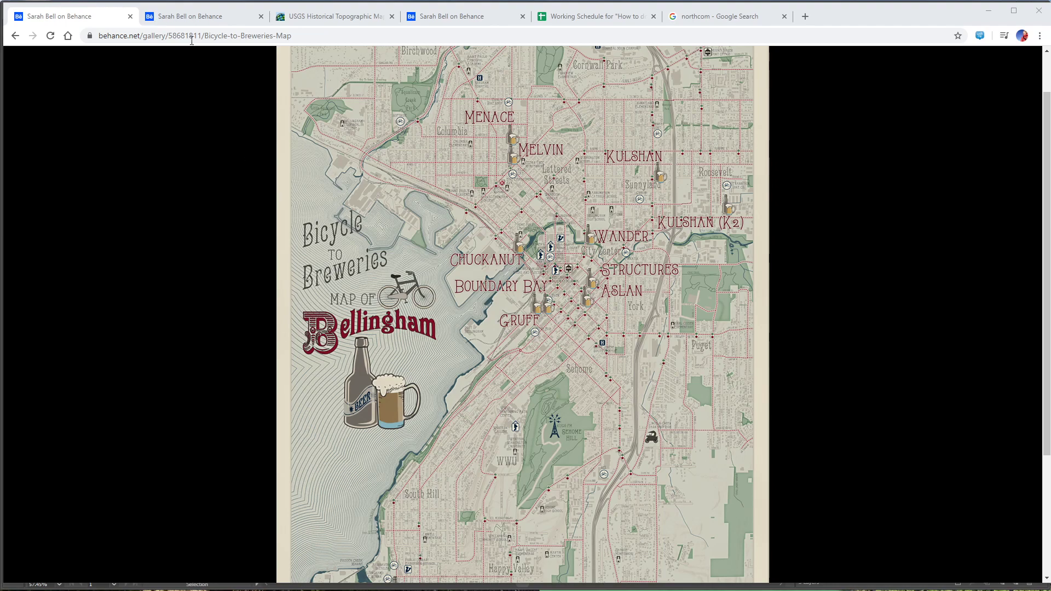
{"action": "left_click", "coordinate": [198, 22]}
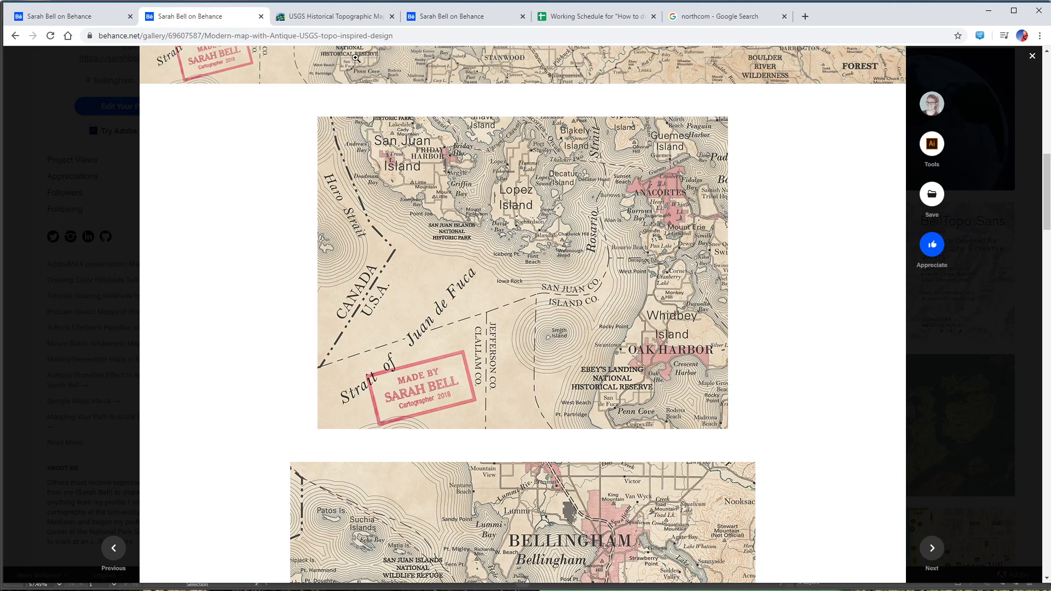
{"action": "left_click", "coordinate": [328, 19]}
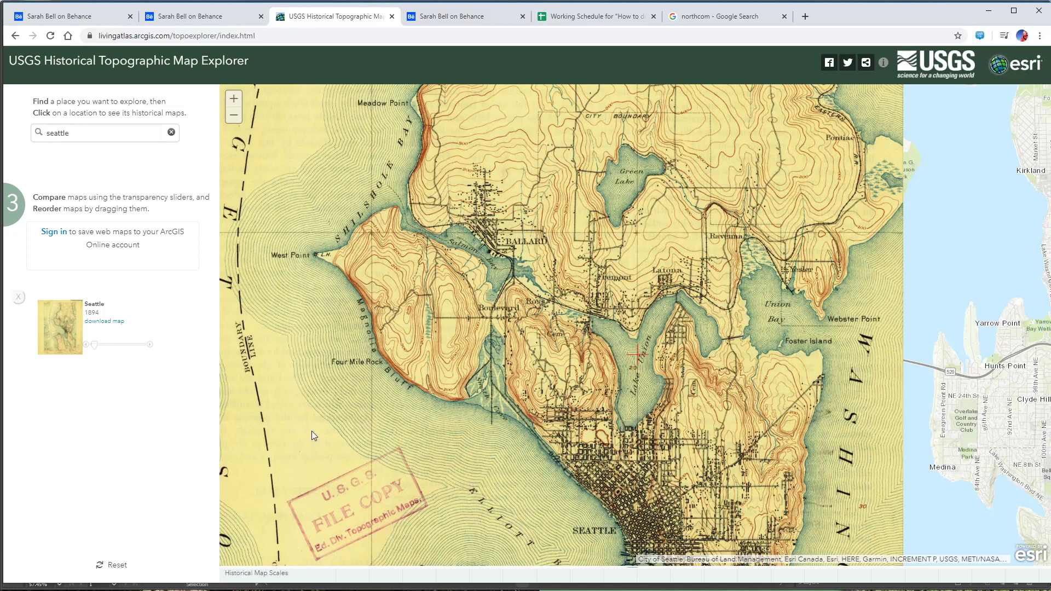
{"action": "left_click", "coordinate": [463, 16]}
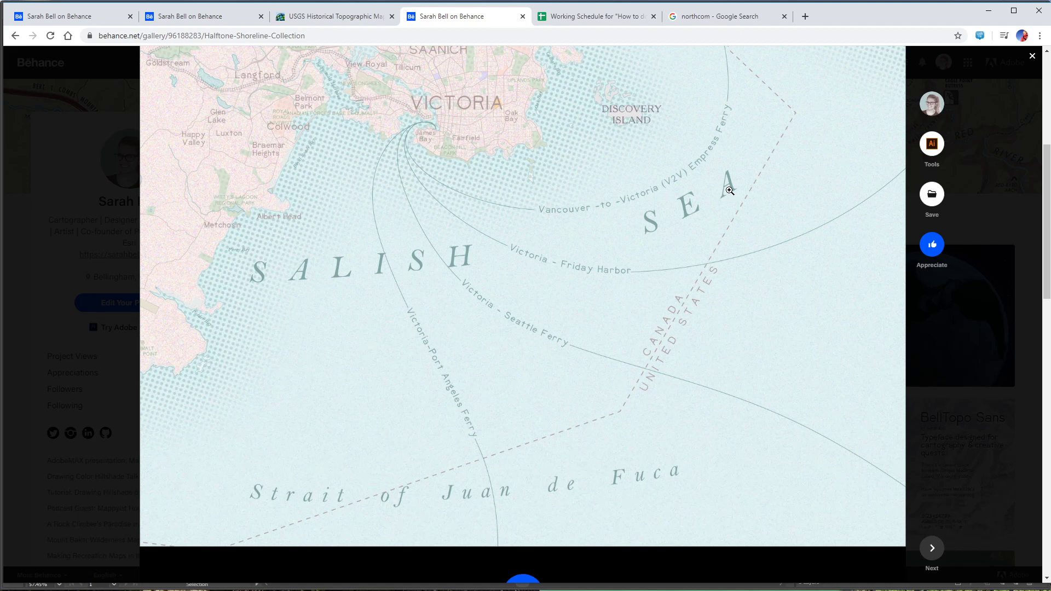
Return to Illustrator, bring up the SEattle Buildings_02.ai map and inspect the artwork on the WATER BG FINAL layer, leaving the layer locked
{"action": "left_click", "coordinate": [988, 14]}
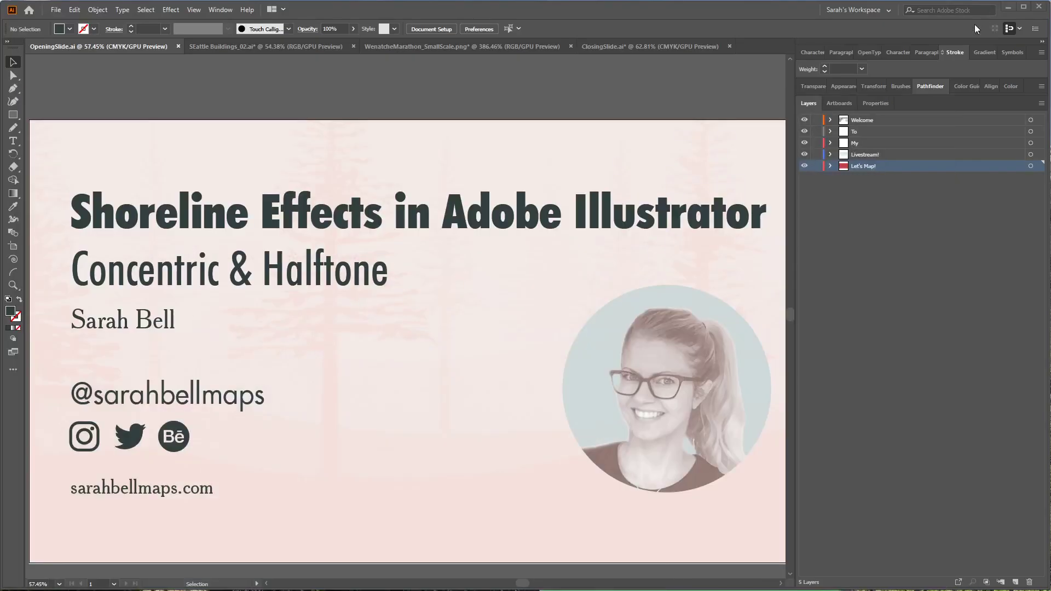
{"action": "left_click", "coordinate": [241, 47]}
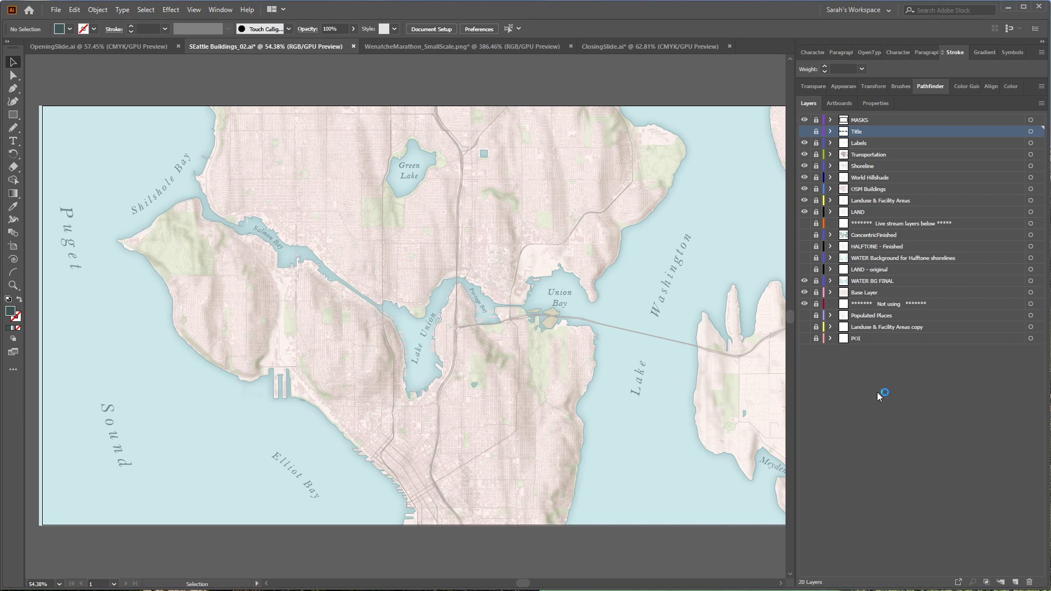
{"action": "left_click", "coordinate": [816, 281]}
{"action": "left_click", "coordinate": [1037, 282]}
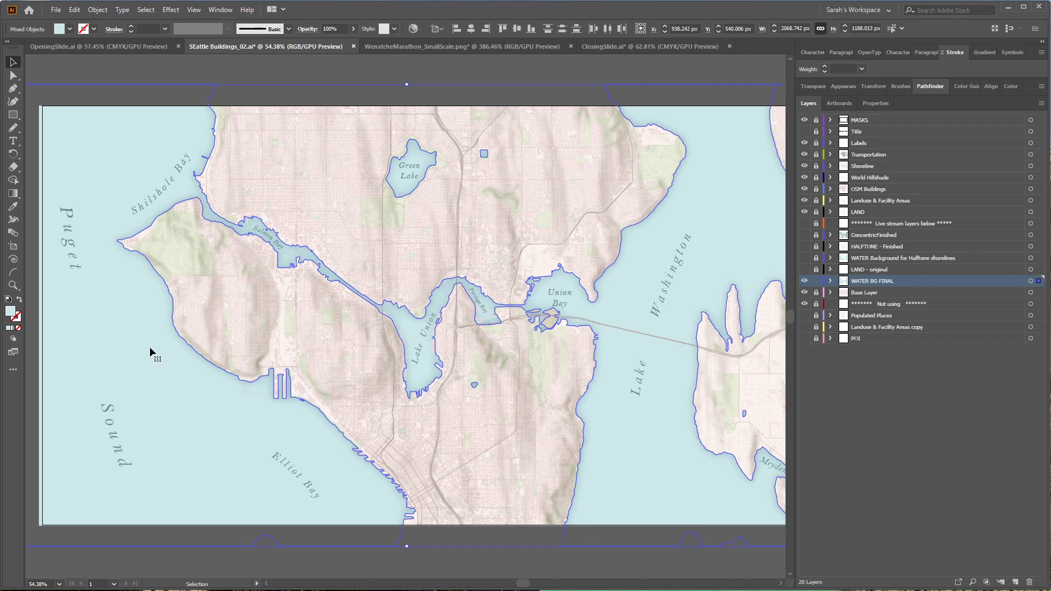
{"action": "left_click", "coordinate": [816, 281]}
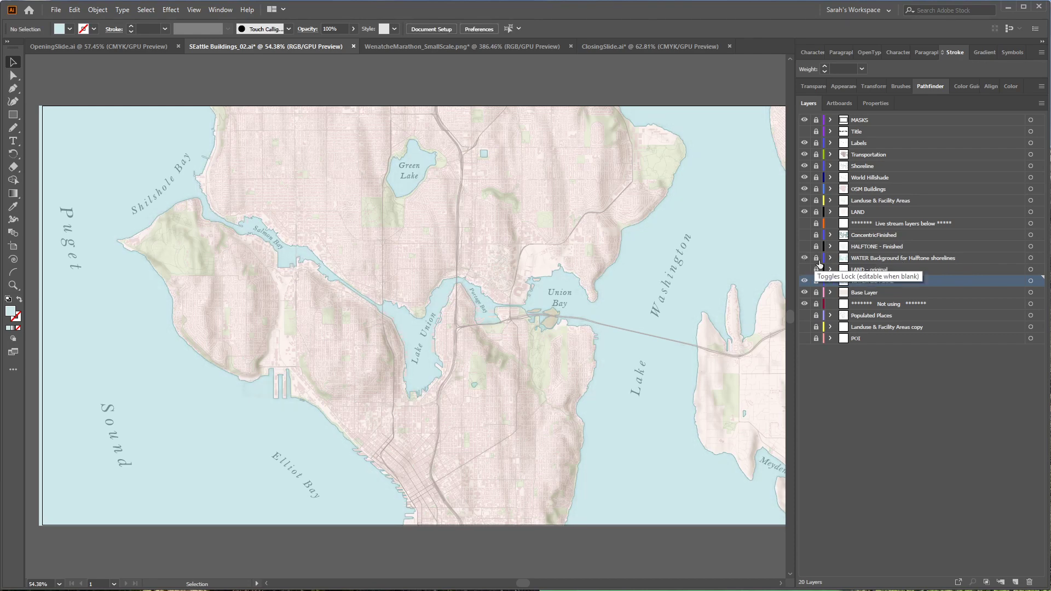
Unlock the WATER Background for Halftone shorelines layer and select all its artwork around Union Bay and Lake Washington
{"action": "left_click", "coordinate": [816, 258]}
{"action": "left_click", "coordinate": [1038, 258]}
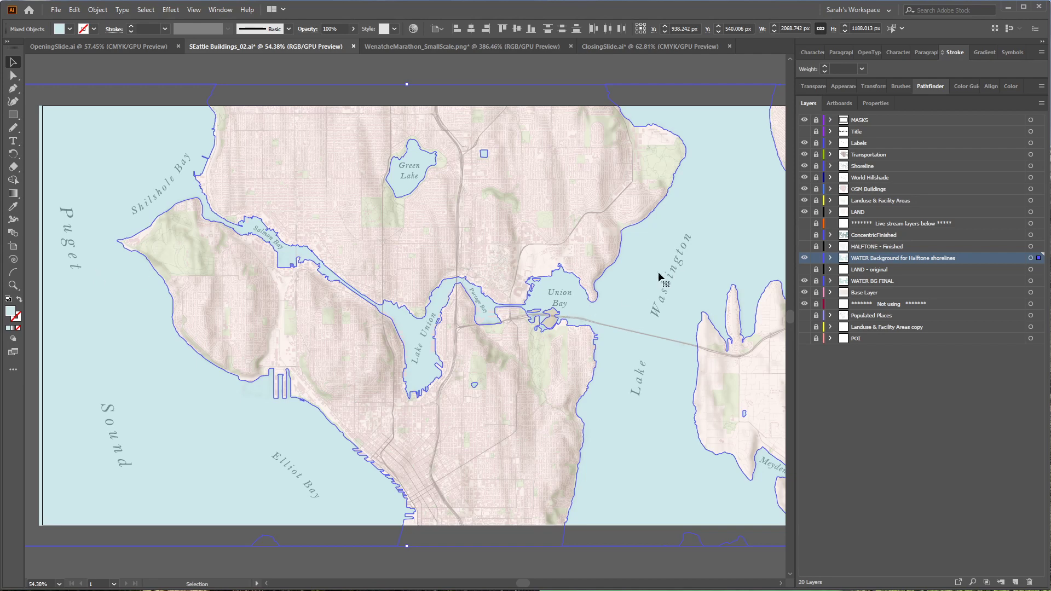
{"action": "key", "text": "z"}
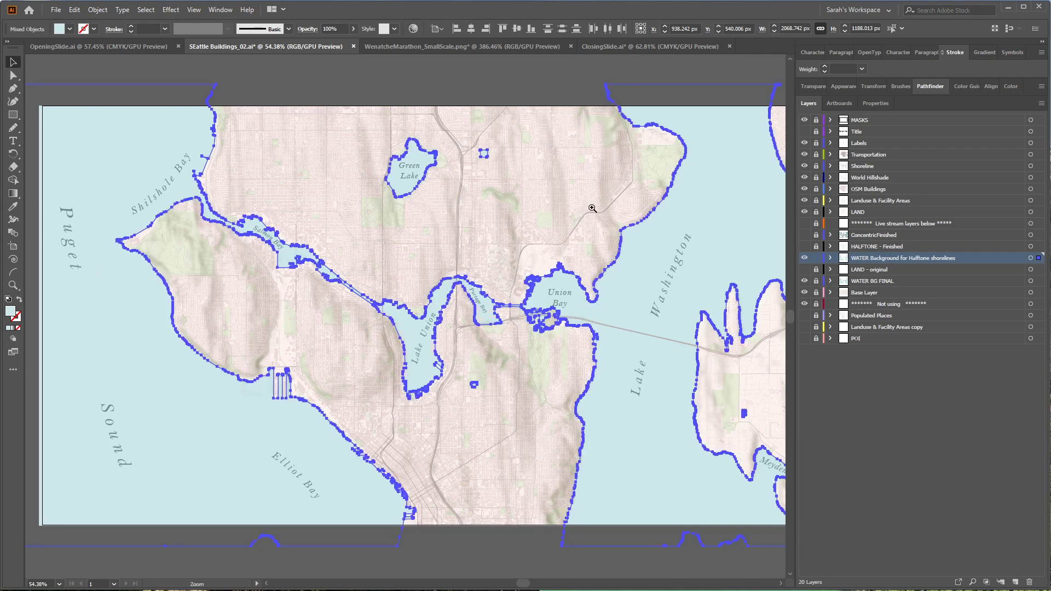
{"action": "left_click_drag", "start_coordinate": [591, 208], "coordinate": [599, 254]}
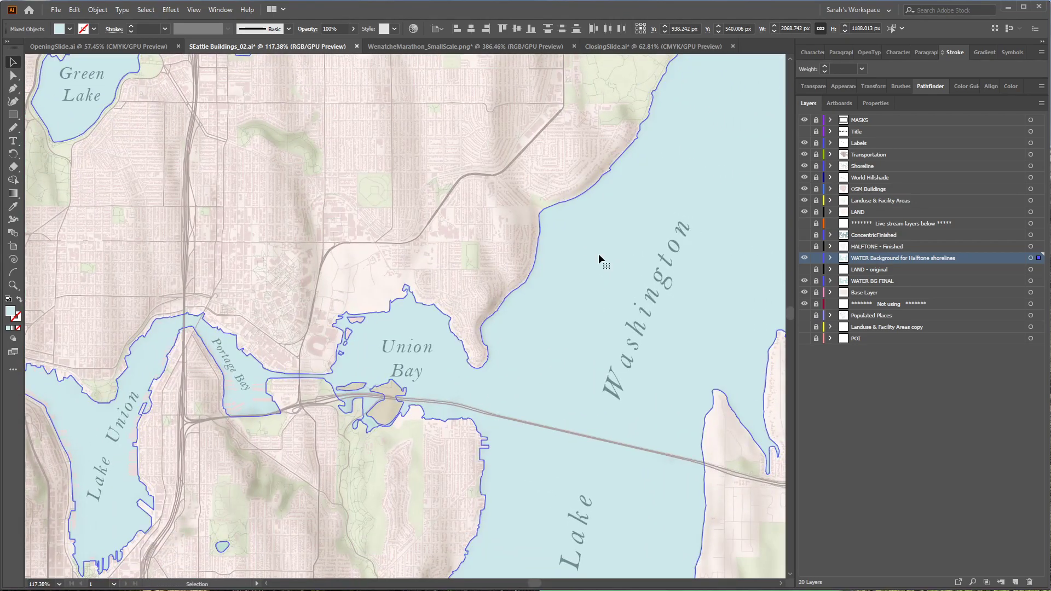
{"action": "left_click", "coordinate": [815, 258]}
{"action": "key", "text": "b"}
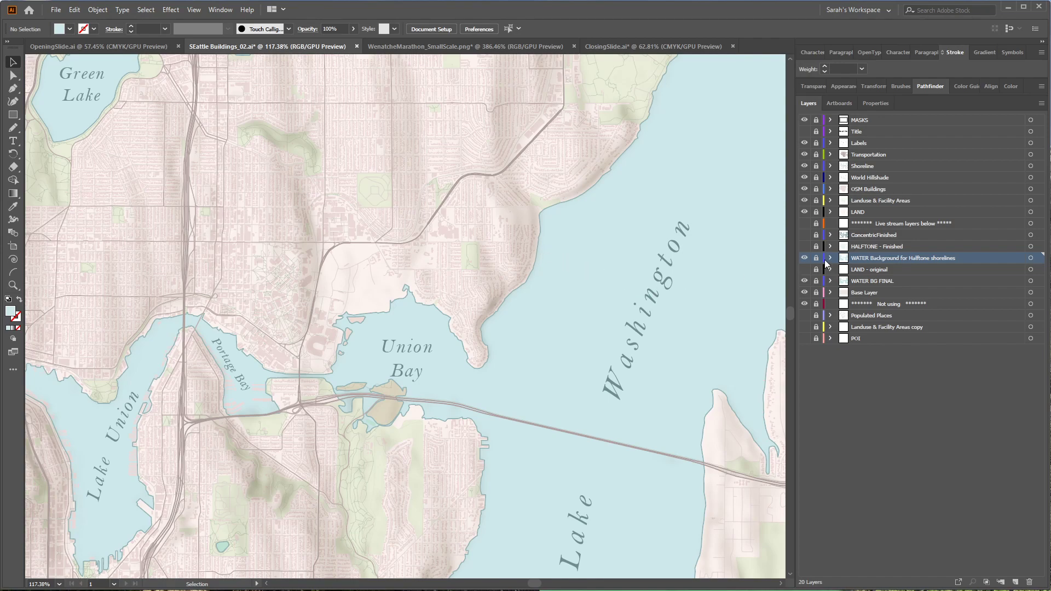
{"action": "left_click", "coordinate": [817, 258]}
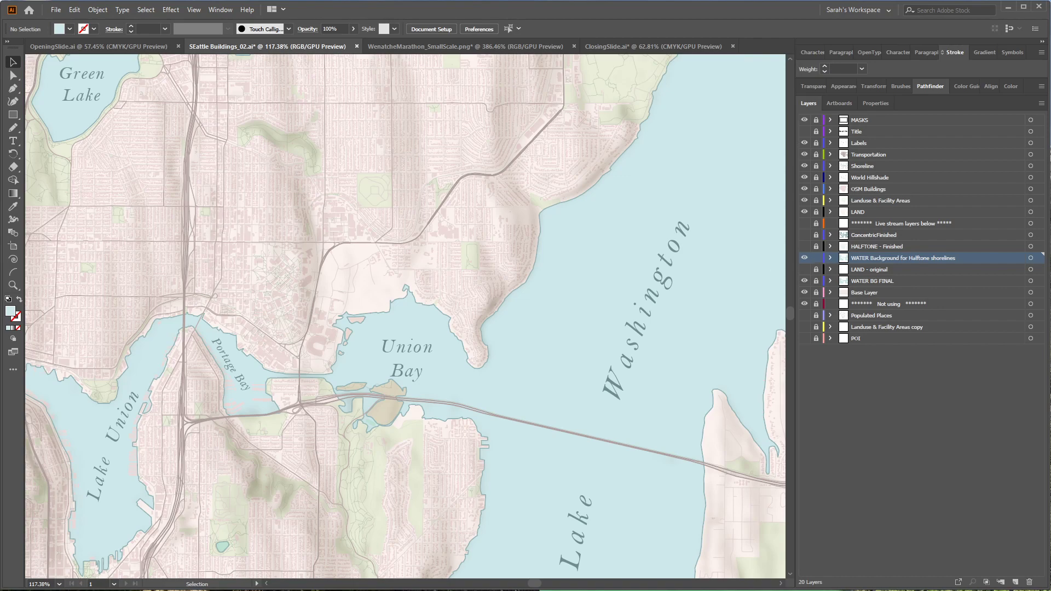
{"action": "left_click", "coordinate": [1038, 258]}
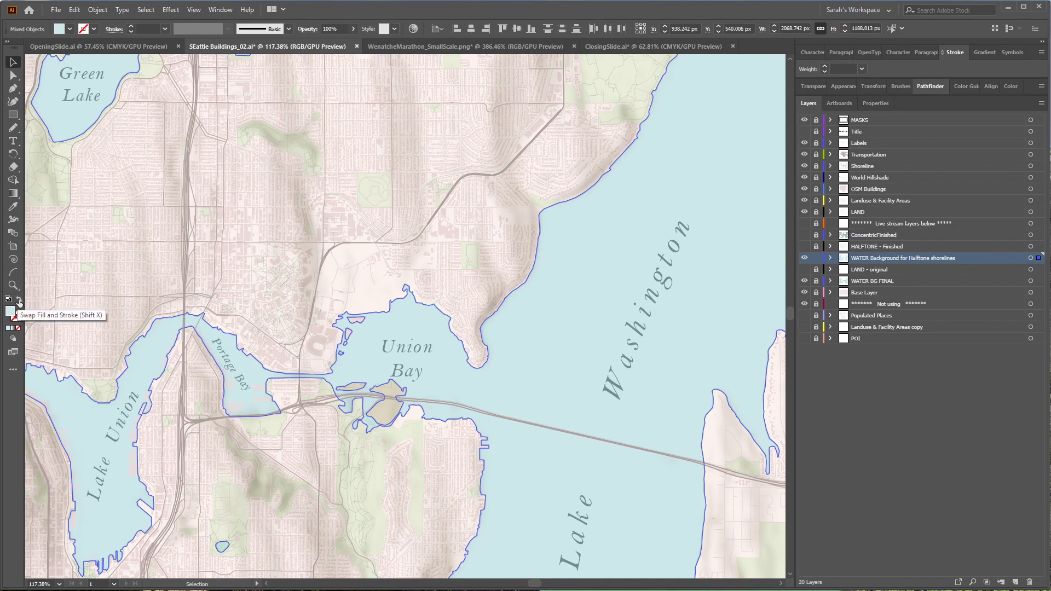
Swap the selected water shapes' fill and stroke, leaving no fill and the light blue #cee8ea as the stroke
{"action": "left_click", "coordinate": [19, 301]}
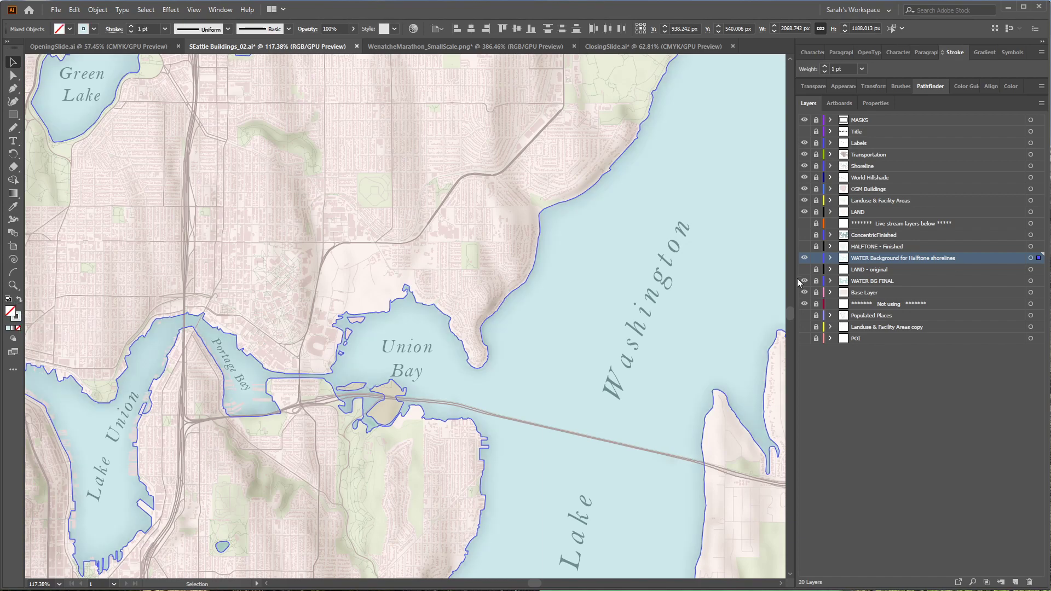
{"action": "double_click", "coordinate": [16, 317]}
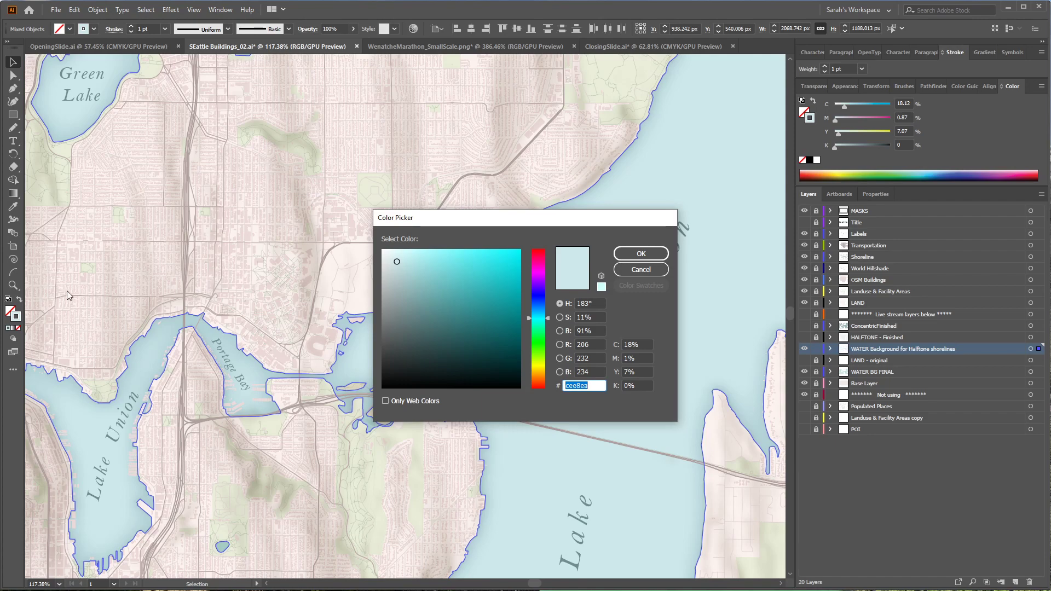
{"action": "left_click", "coordinate": [635, 254]}
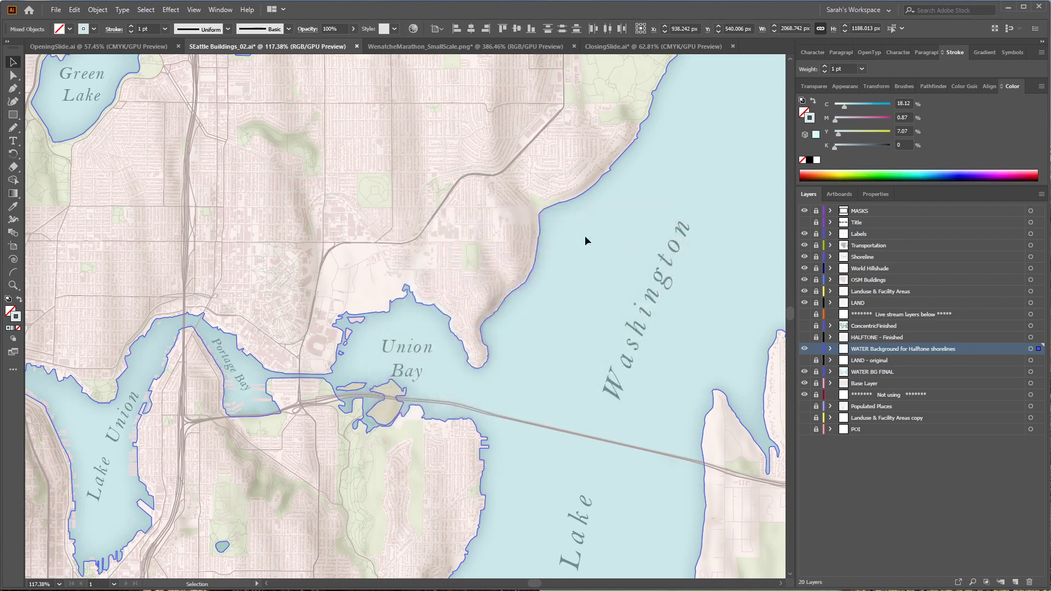
Sample the existing shoreline with the Eyedropper to give the selected water shapes a 0.75 pt stroke in #95b4b5
{"action": "left_click_drag", "start_coordinate": [582, 199], "coordinate": [654, 267]}
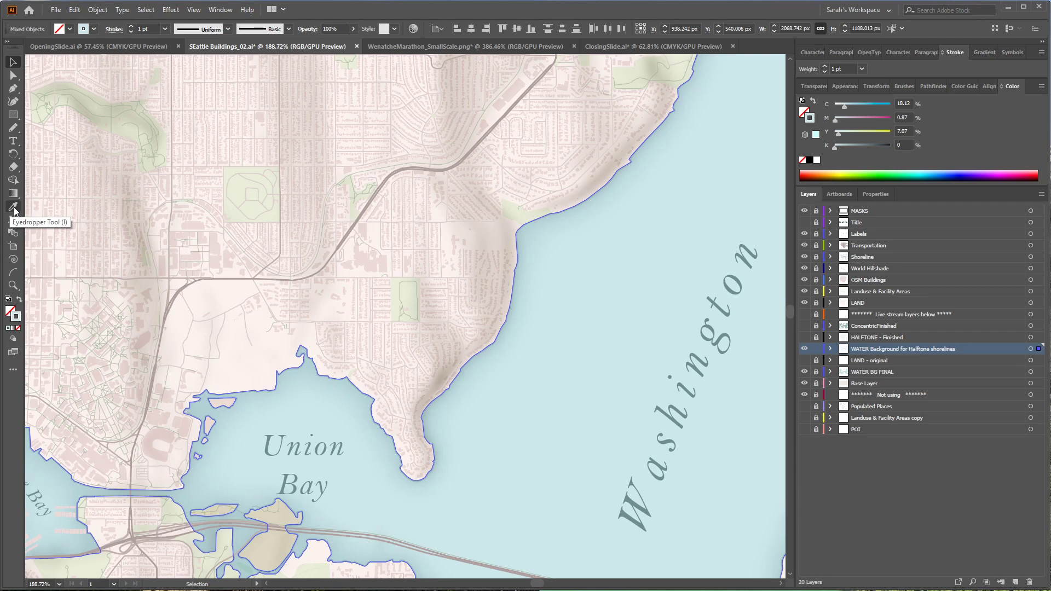
{"action": "left_click", "coordinate": [13, 207]}
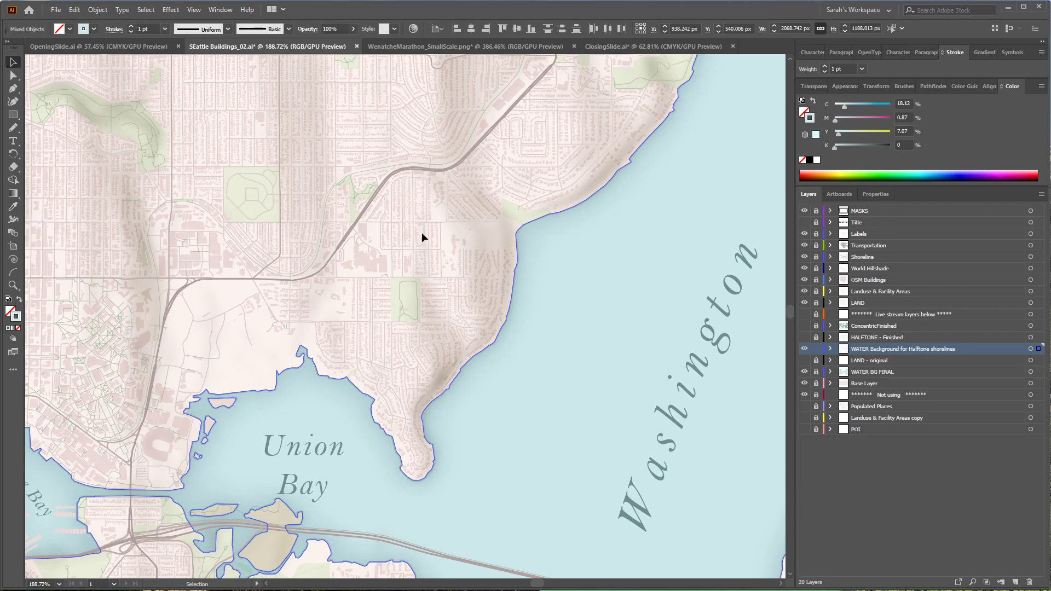
{"action": "left_click", "coordinate": [613, 175]}
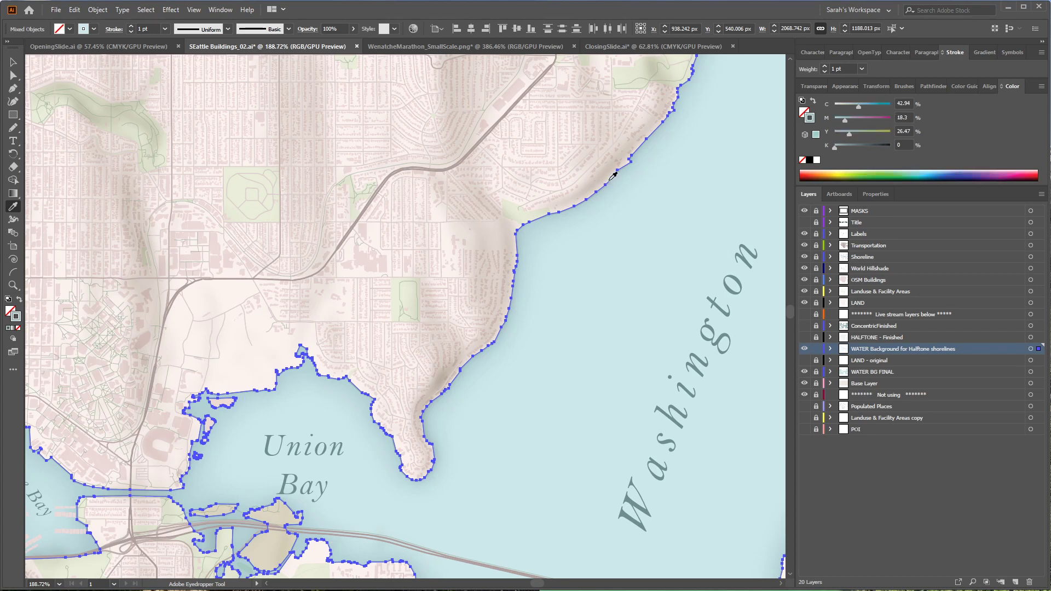
{"action": "double_click", "coordinate": [15, 316]}
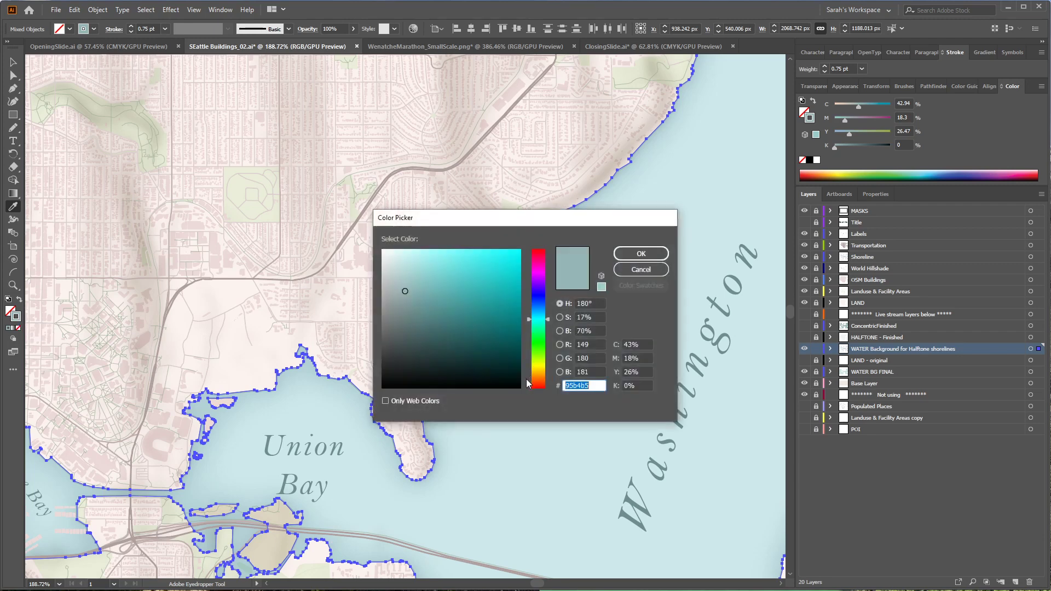
{"action": "left_click_drag", "start_coordinate": [598, 386], "coordinate": [563, 388]}
{"action": "left_click", "coordinate": [646, 254]}
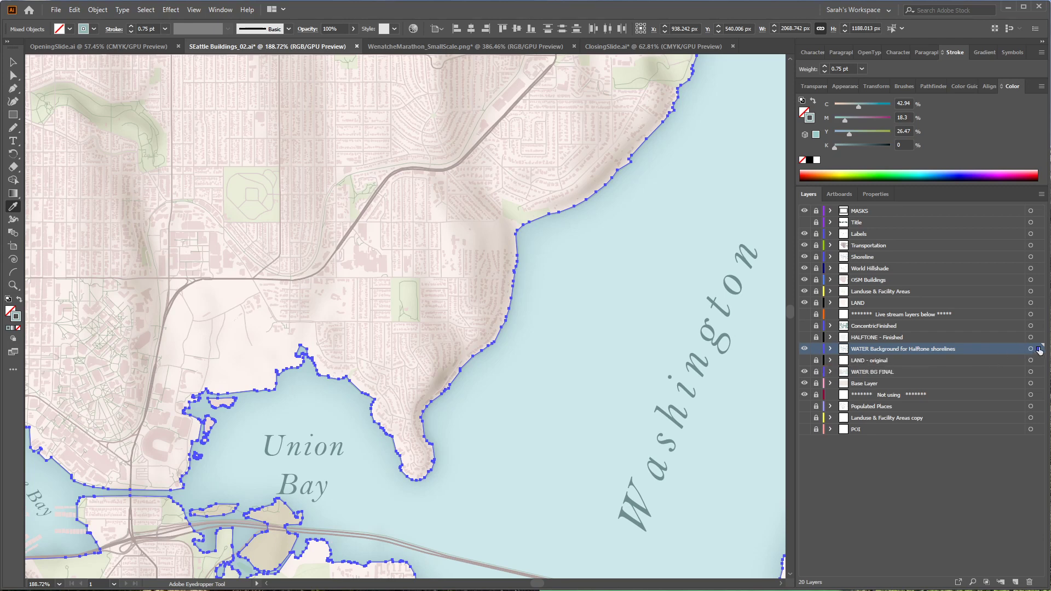
Show the full stroke options and align the selected water outlines' stroke to center
{"action": "left_click", "coordinate": [954, 53]}
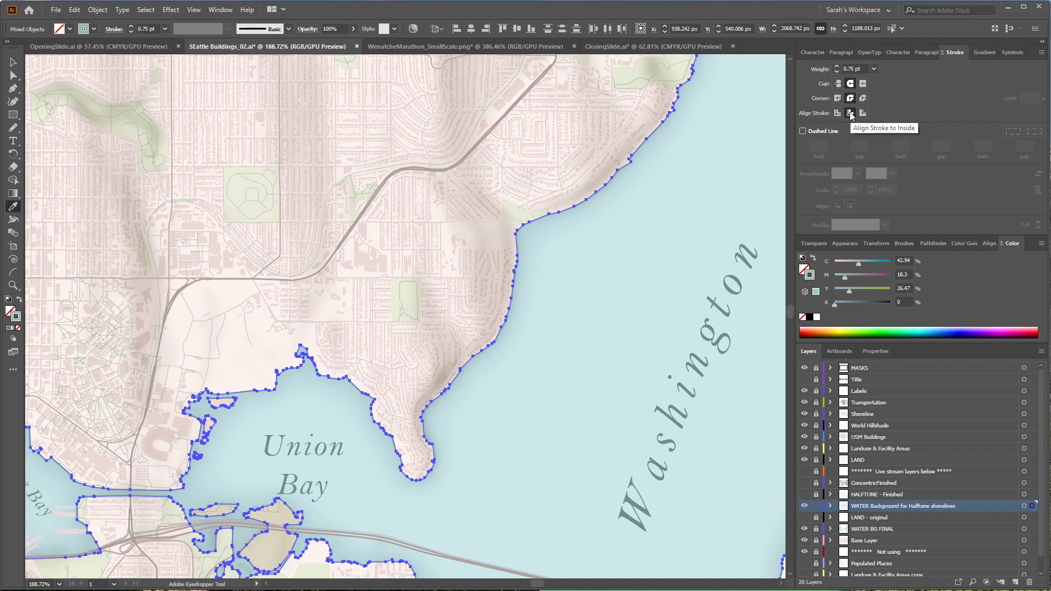
{"action": "left_click", "coordinate": [850, 112]}
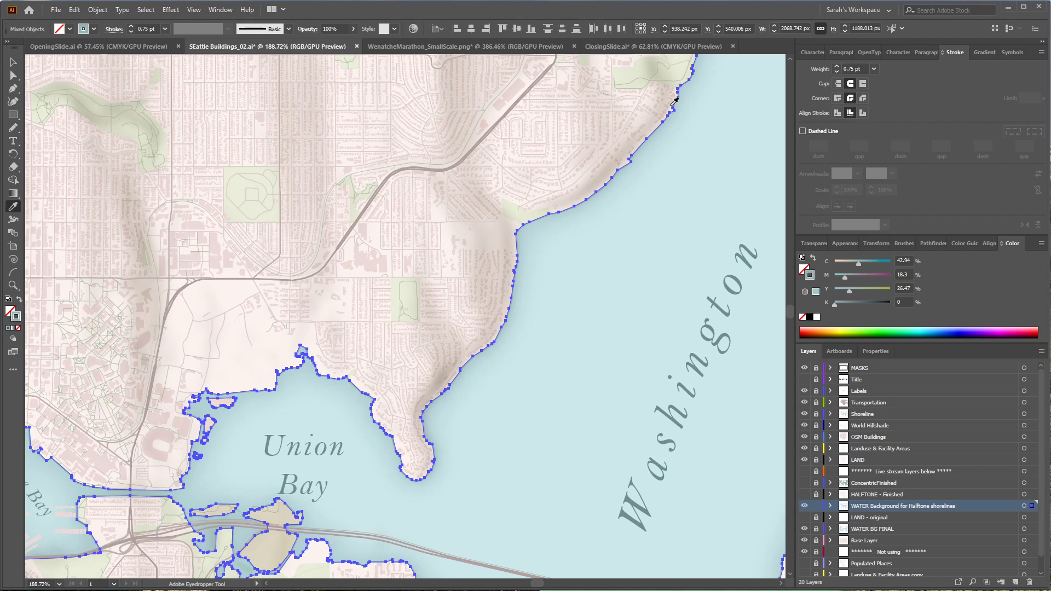
{"action": "left_click", "coordinate": [838, 113]}
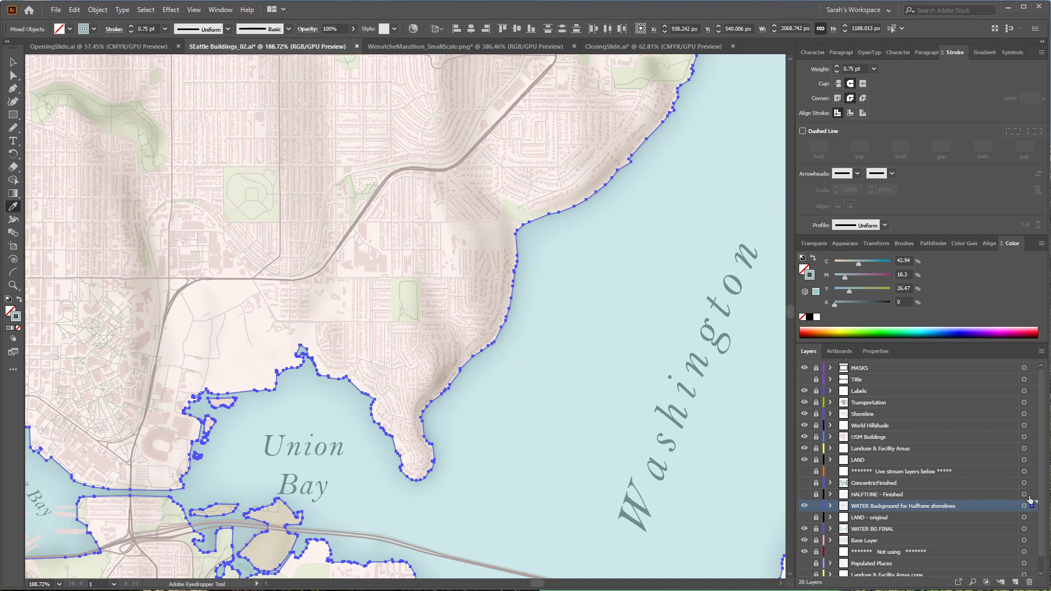
Start an Offset Path on the selected water outlines with an offset of -2 px
{"action": "left_click", "coordinate": [98, 10]}
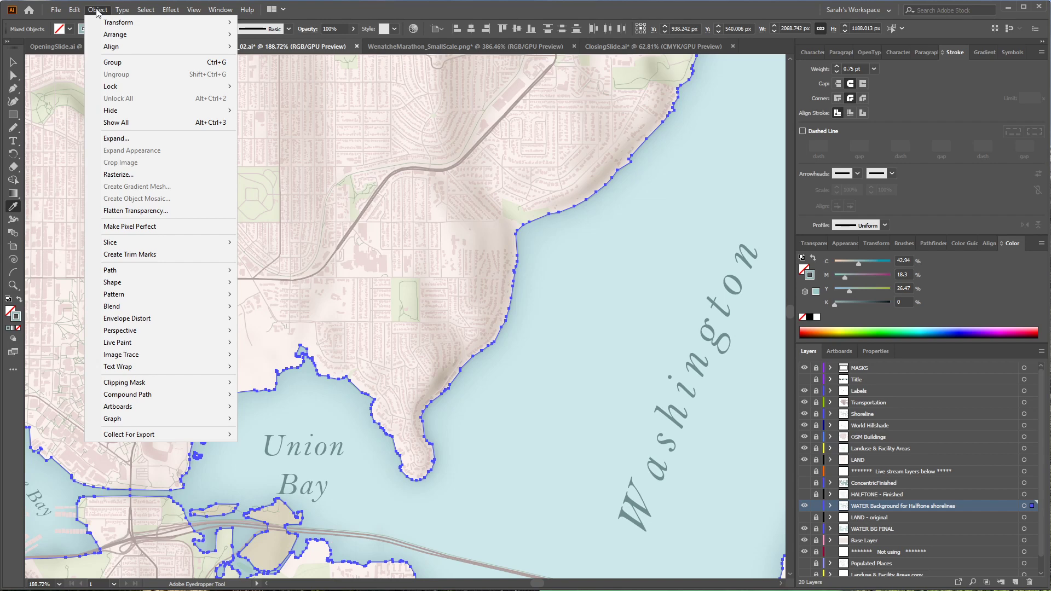
{"action": "mouse_move", "coordinate": [156, 272]}
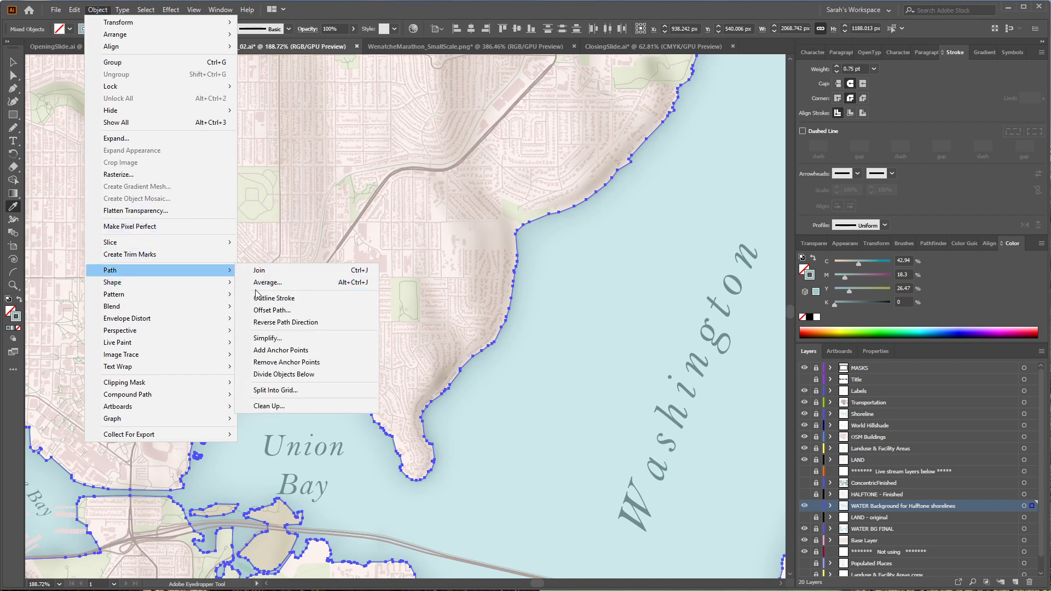
{"action": "left_click", "coordinate": [271, 311]}
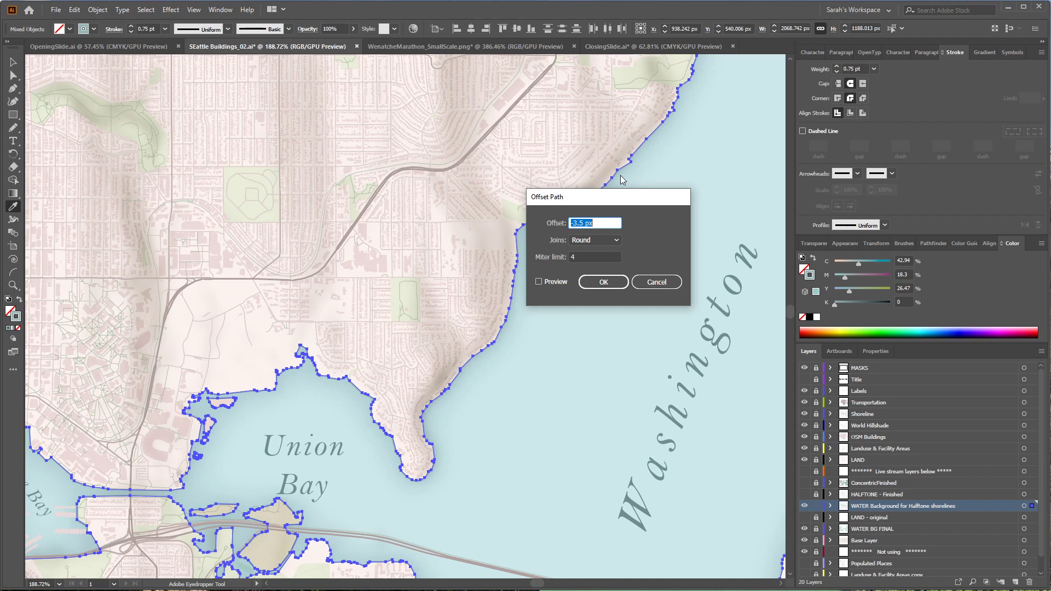
{"action": "left_click", "coordinate": [610, 225]}
{"action": "left_click_drag", "start_coordinate": [610, 225], "coordinate": [567, 225]}
{"action": "type", "text": "-2"}
{"action": "left_click_drag", "start_coordinate": [587, 202], "coordinate": [603, 290]}
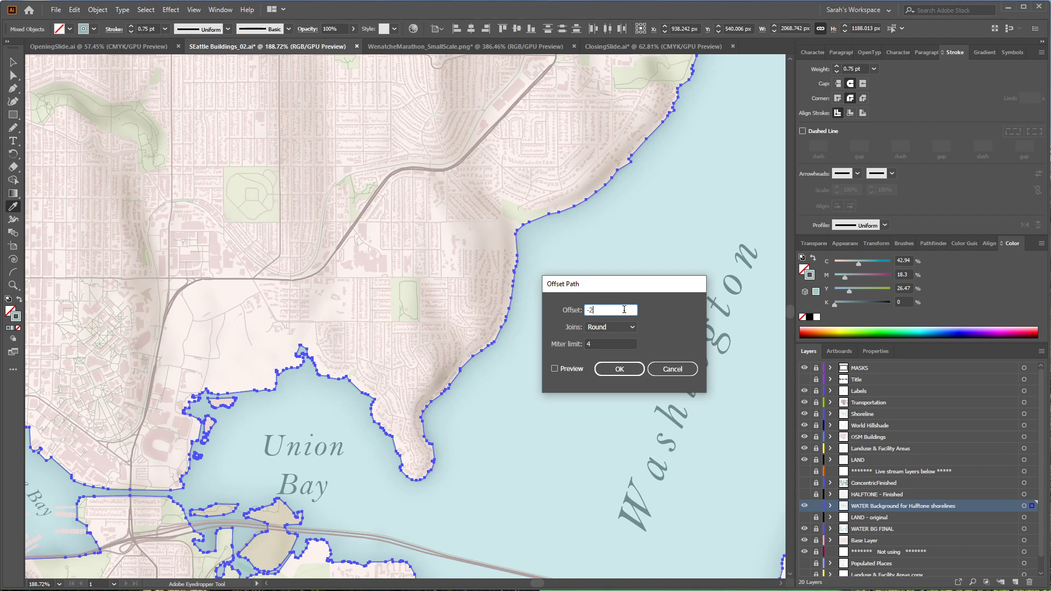
Preview the water outline offset, keep Round joins and a miter limit of 4, and apply it
{"action": "left_click", "coordinate": [553, 374]}
{"action": "left_click", "coordinate": [554, 370]}
{"action": "left_click", "coordinate": [633, 327]}
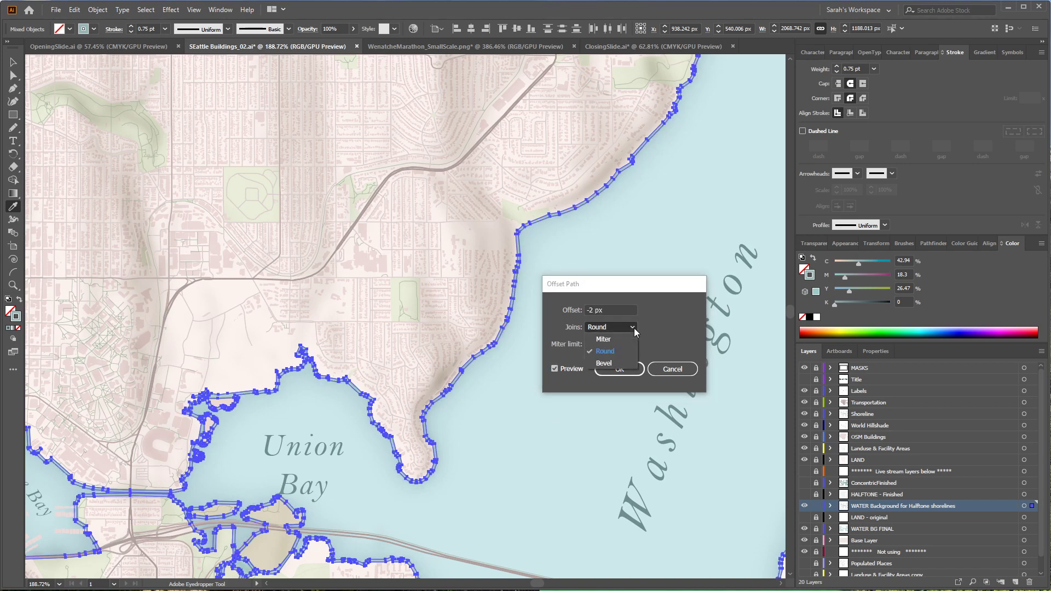
{"action": "left_click", "coordinate": [604, 357]}
{"action": "left_click", "coordinate": [600, 343]}
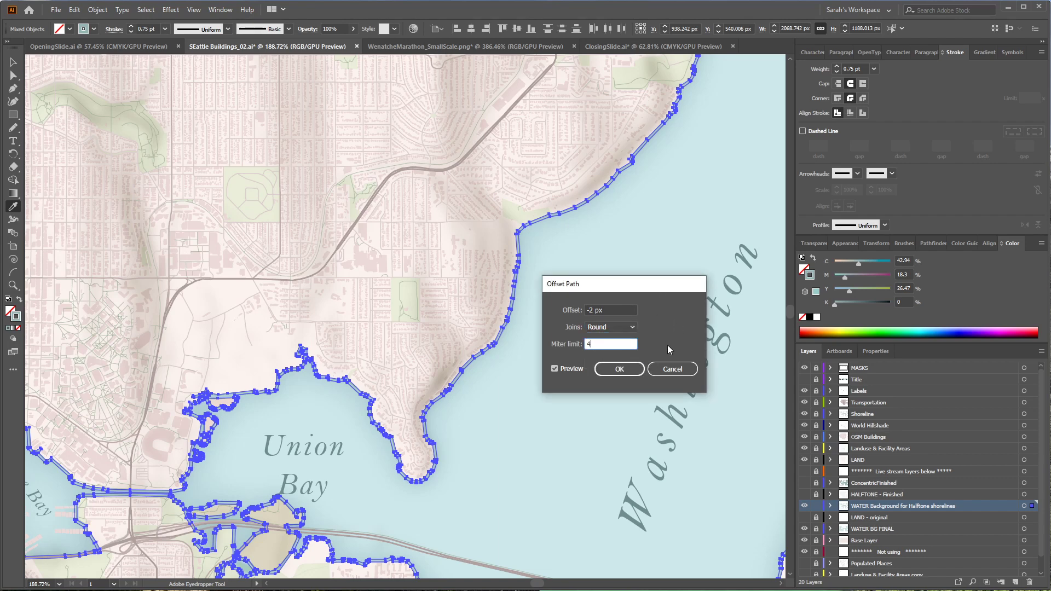
{"action": "left_click", "coordinate": [624, 370]}
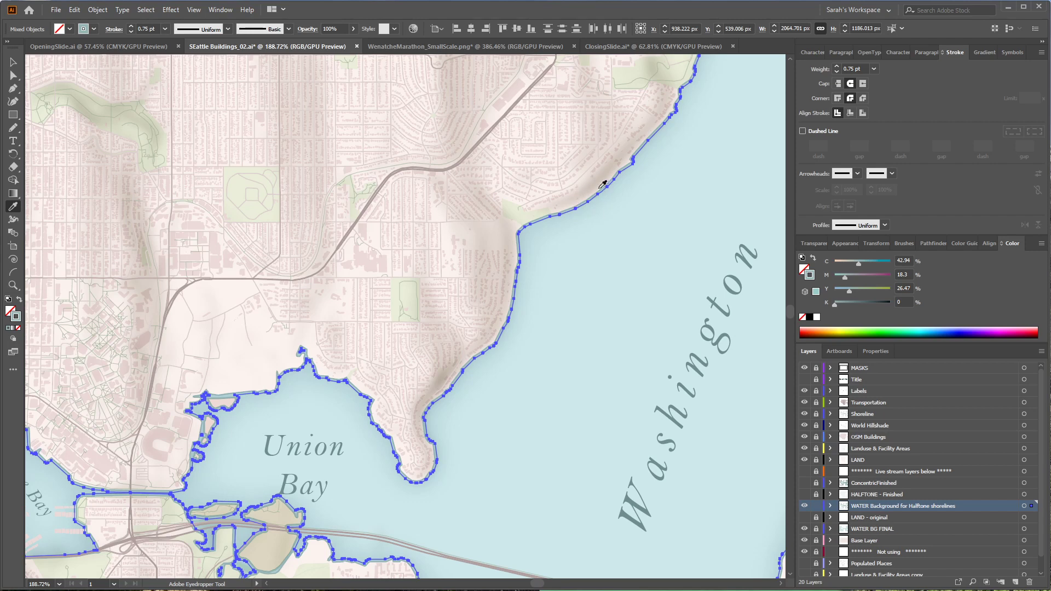
Offset the newly created water outlines again by -2.5 px with Round joins
{"action": "left_click", "coordinate": [586, 290], "text": "ctrl"}
{"action": "key", "text": "ctrl+0"}
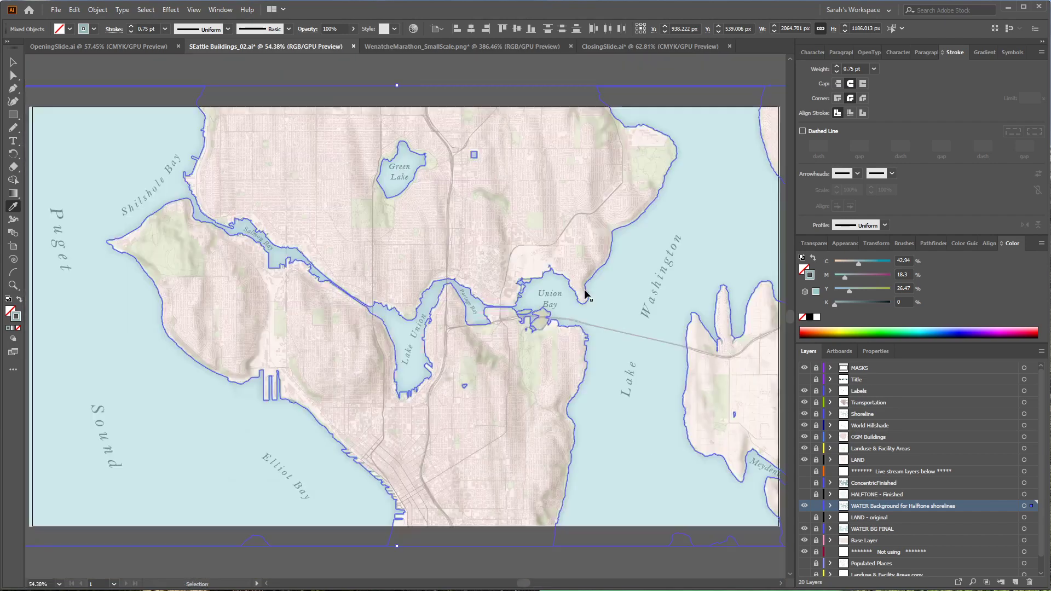
{"action": "left_click_drag", "start_coordinate": [77, 114], "coordinate": [357, 160]}
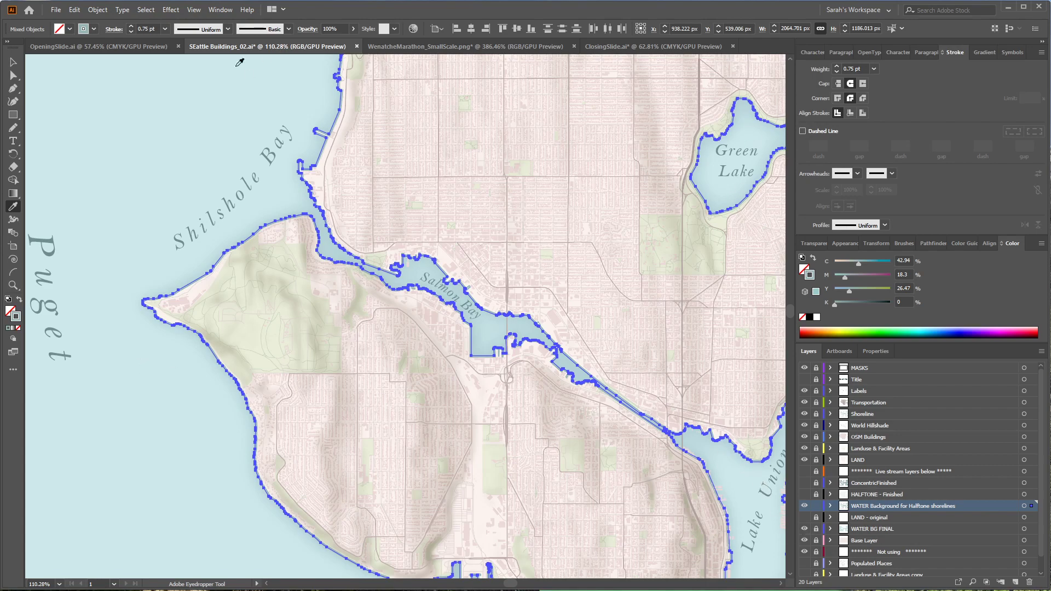
{"action": "left_click", "coordinate": [98, 10]}
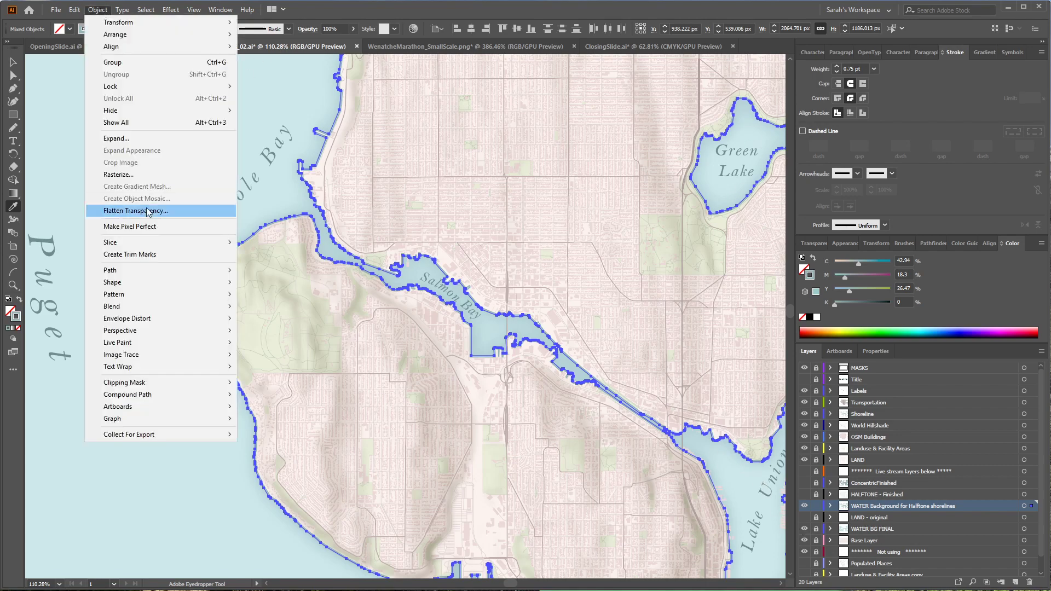
{"action": "mouse_move", "coordinate": [150, 274]}
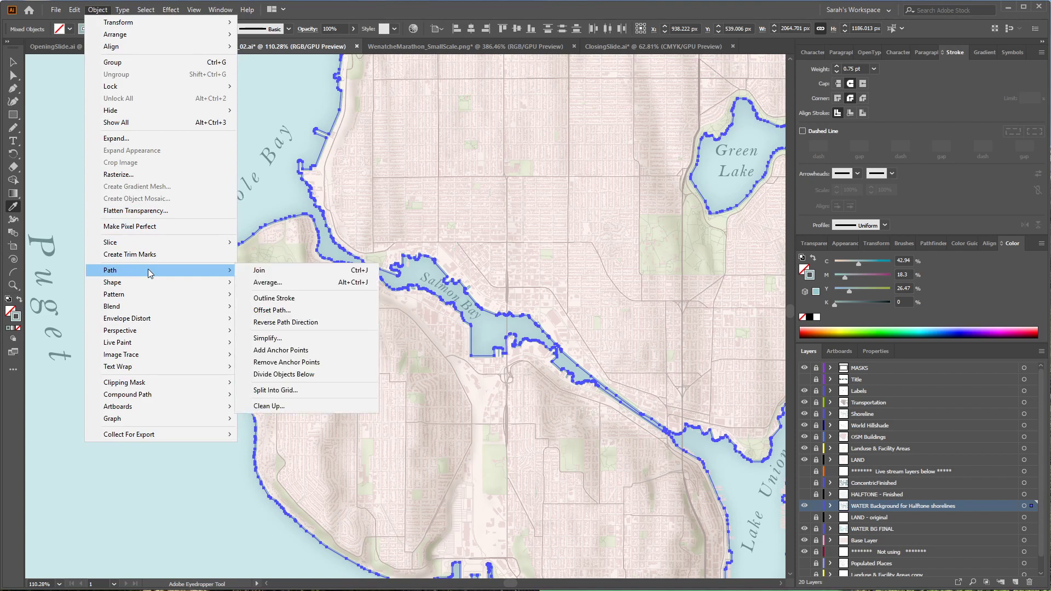
{"action": "left_click", "coordinate": [288, 311]}
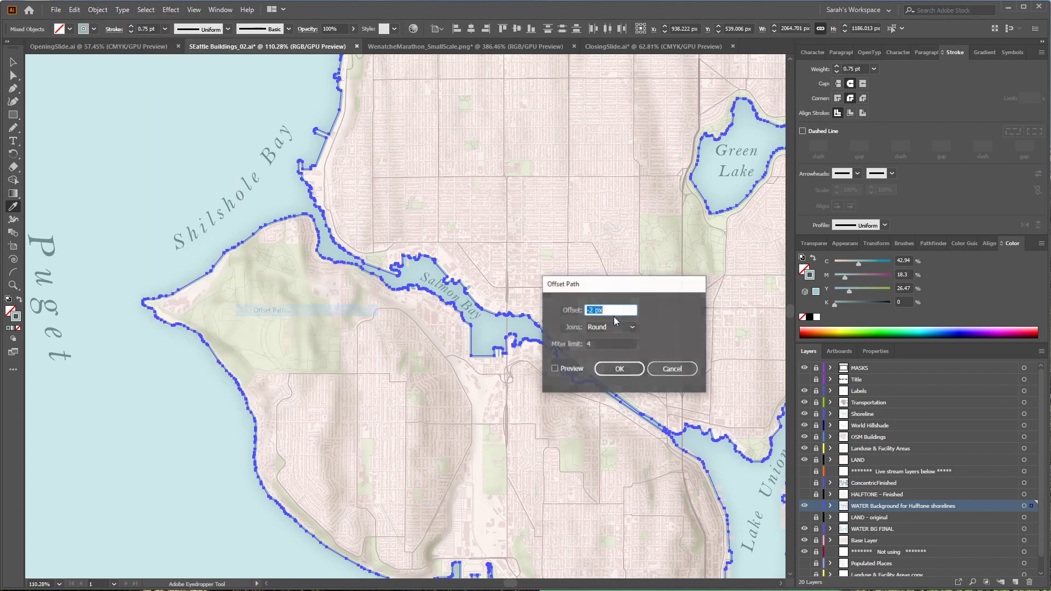
{"action": "left_click", "coordinate": [618, 310]}
{"action": "key", "text": "shift+Left"}
{"action": "key", "text": "shift+Left"}
{"action": "key", "text": "shift+Left"}
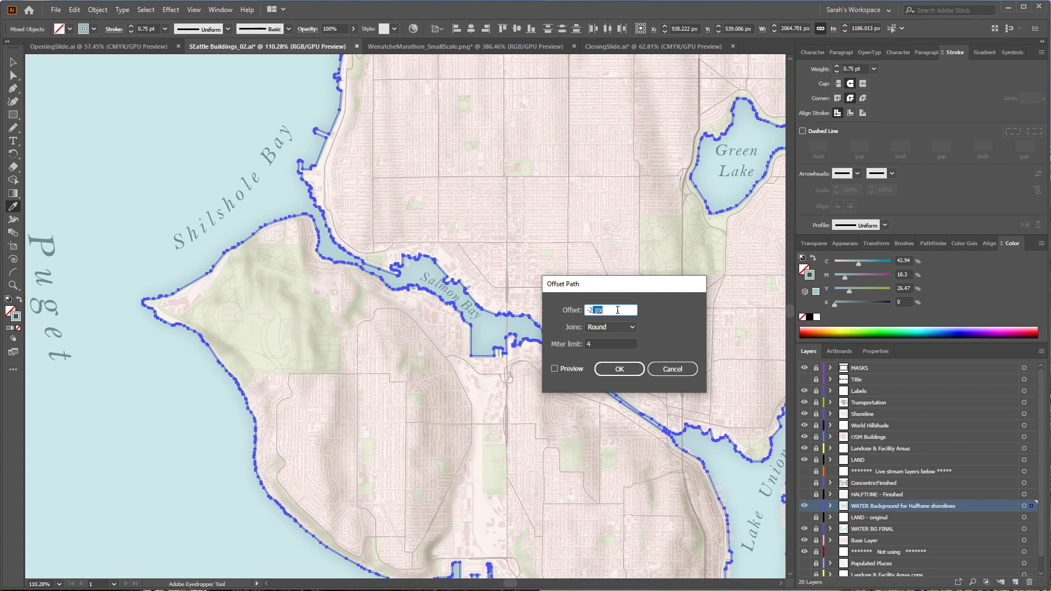
{"action": "type", "text": ".5"}
{"action": "left_click", "coordinate": [554, 368]}
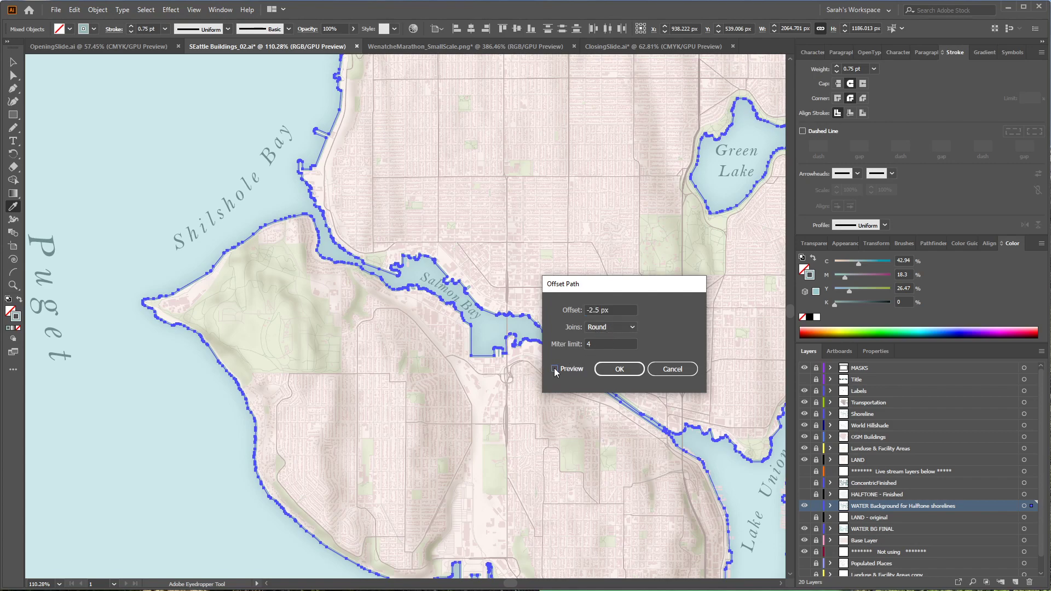
{"action": "left_click", "coordinate": [617, 370]}
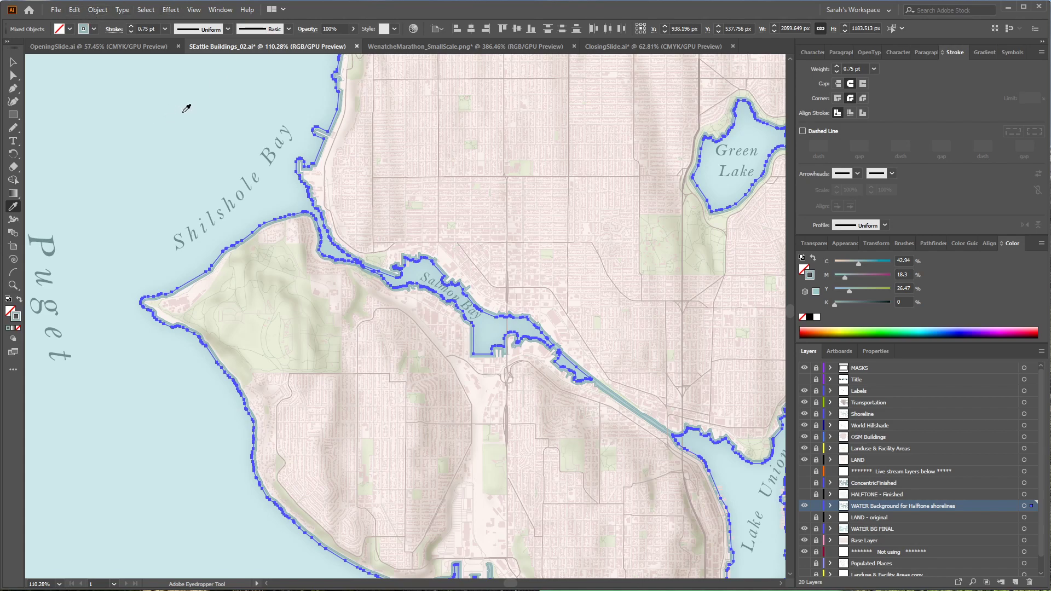
Offset the innermost water outlines by -3 px to add another shoreline ring
{"action": "left_click", "coordinate": [75, 10]}
{"action": "mouse_move", "coordinate": [99, 10]}
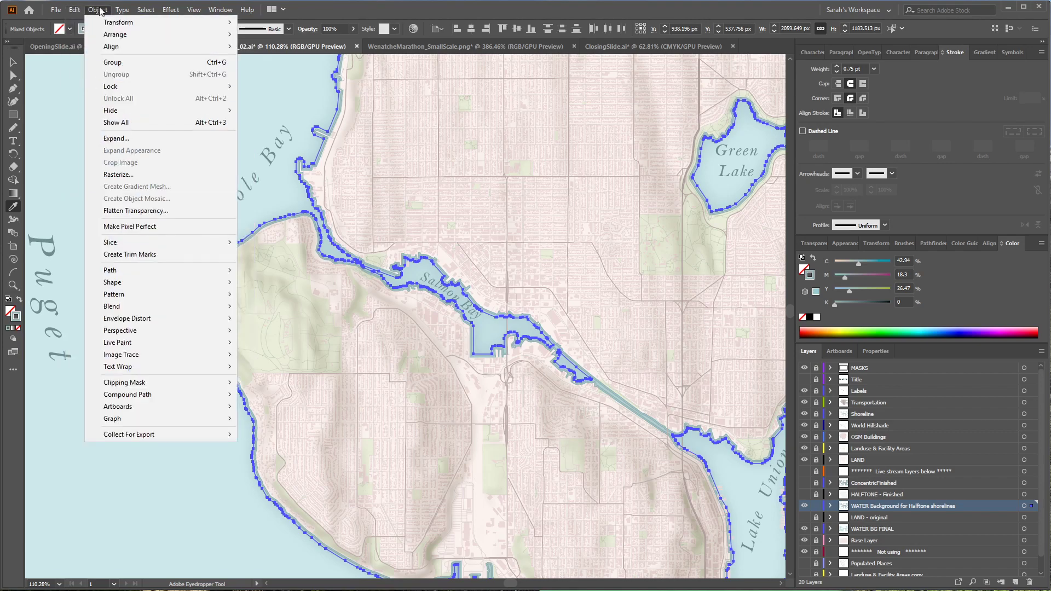
{"action": "mouse_move", "coordinate": [142, 289]}
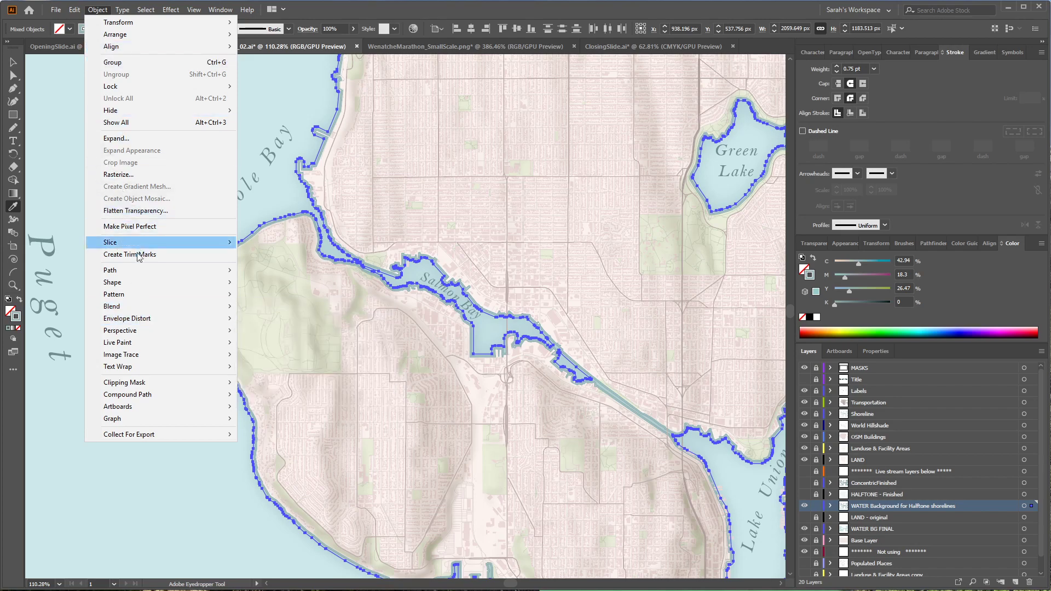
{"action": "mouse_move", "coordinate": [141, 271]}
{"action": "left_click", "coordinate": [307, 306]}
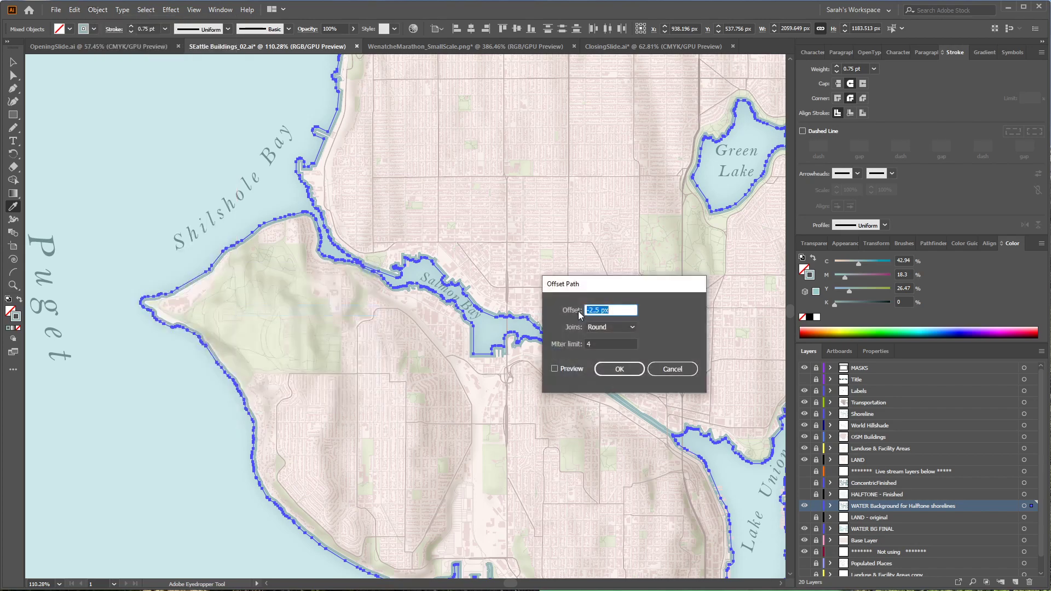
{"action": "left_click", "coordinate": [609, 309]}
{"action": "left_click_drag", "start_coordinate": [592, 310], "coordinate": [617, 308]}
{"action": "key", "text": "BackSpace"}
{"action": "type", "text": "3.0"}
{"action": "left_click", "coordinate": [616, 370]}
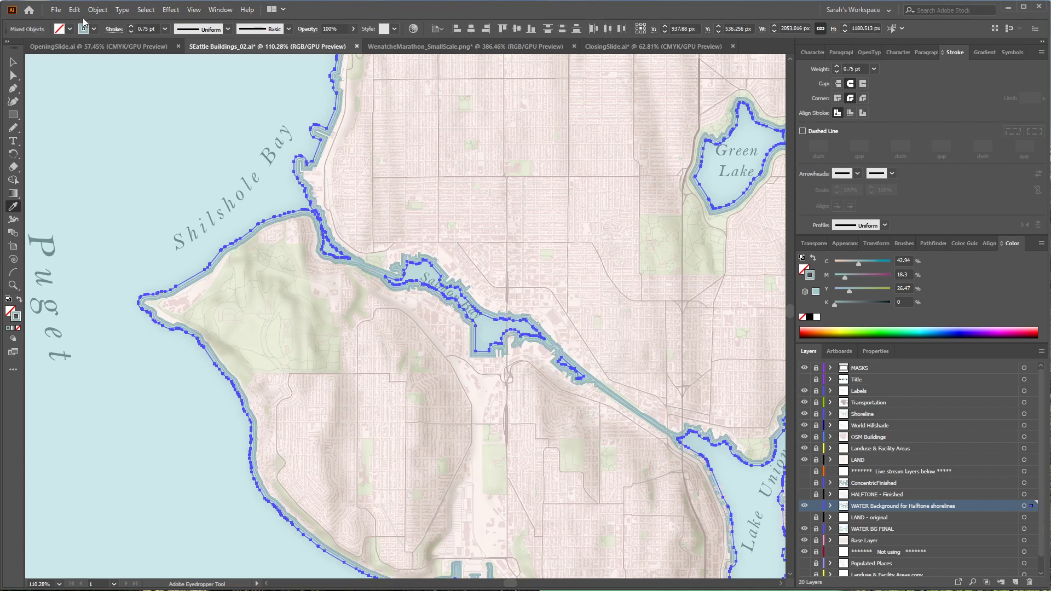
Offset the innermost water outlines once more, slightly farther than the previous ring, keeping Round joins
{"action": "left_click", "coordinate": [98, 10]}
{"action": "mouse_move", "coordinate": [169, 271]}
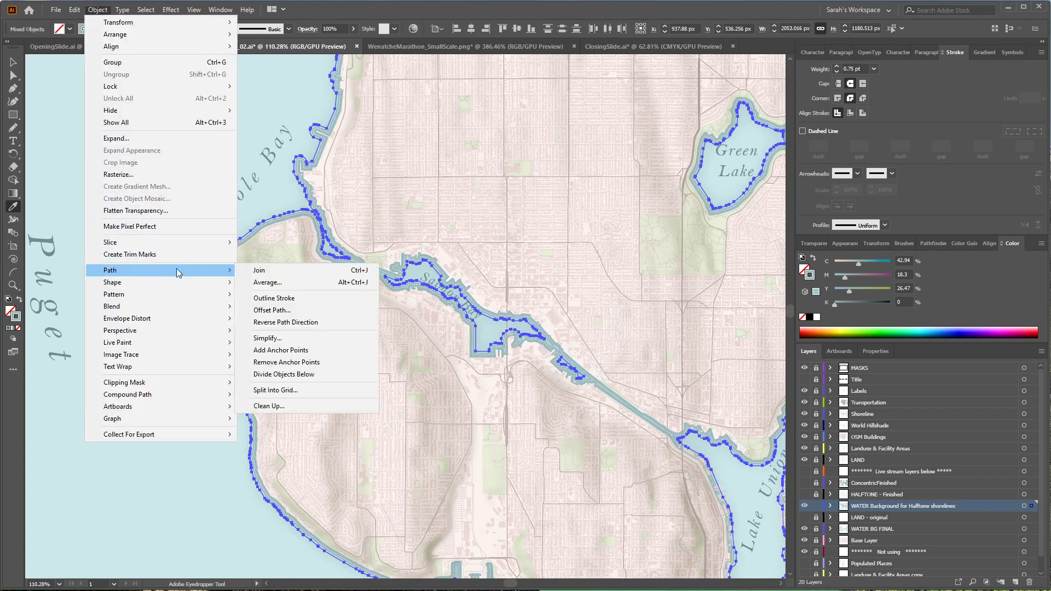
{"action": "left_click", "coordinate": [276, 310]}
{"action": "left_click", "coordinate": [620, 310]}
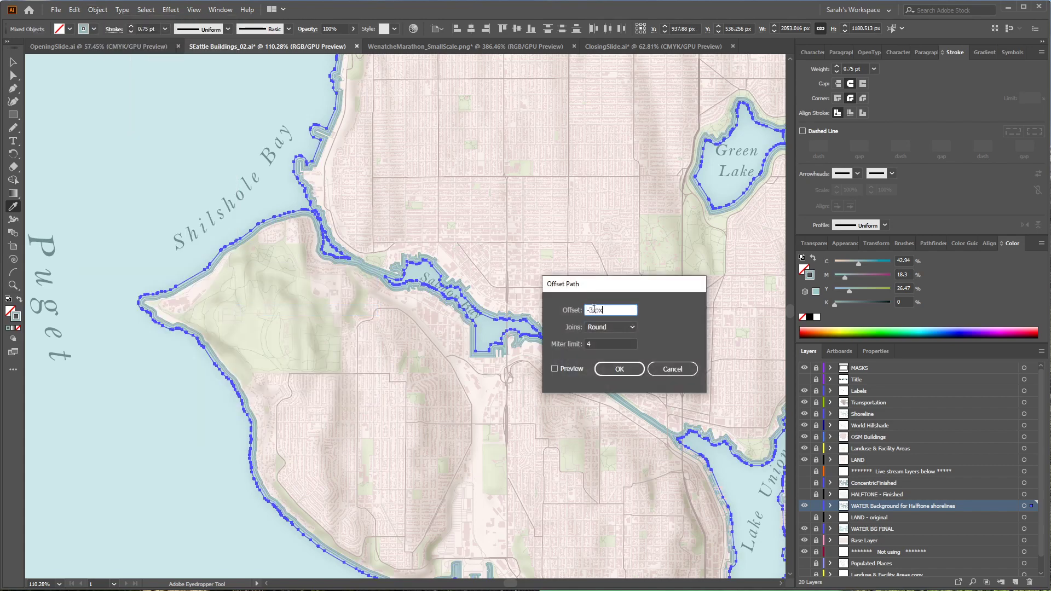
{"action": "double_click", "coordinate": [620, 309]}
{"action": "key", "text": "BackSpace"}
{"action": "left_click", "coordinate": [620, 369]}
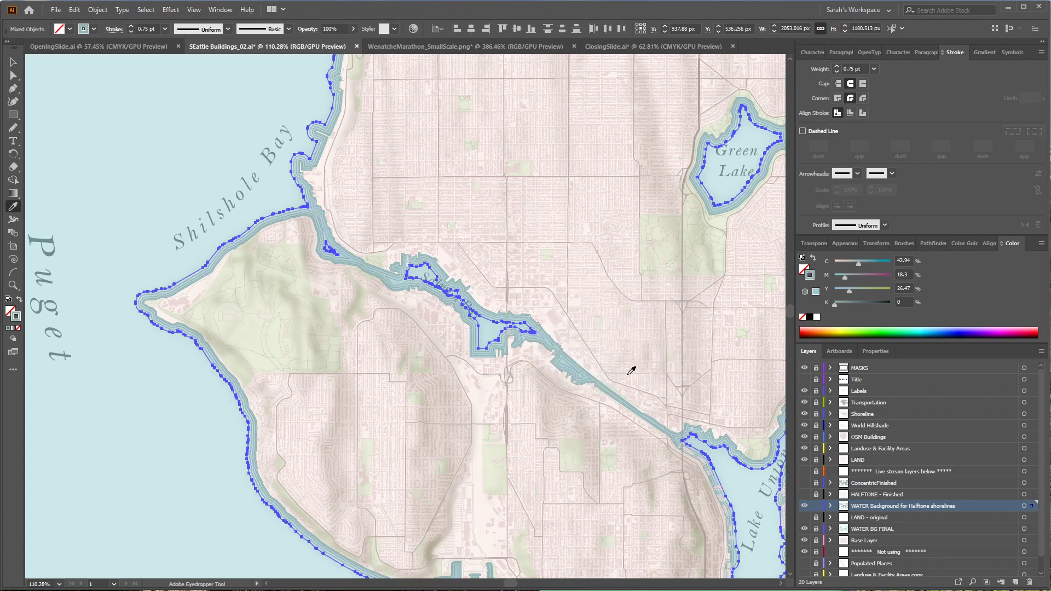
Deselect the offset outlines, then hide their locked layer while briefly showing the ConcentricFinished layer for comparison
{"action": "key", "text": "ctrl+0"}
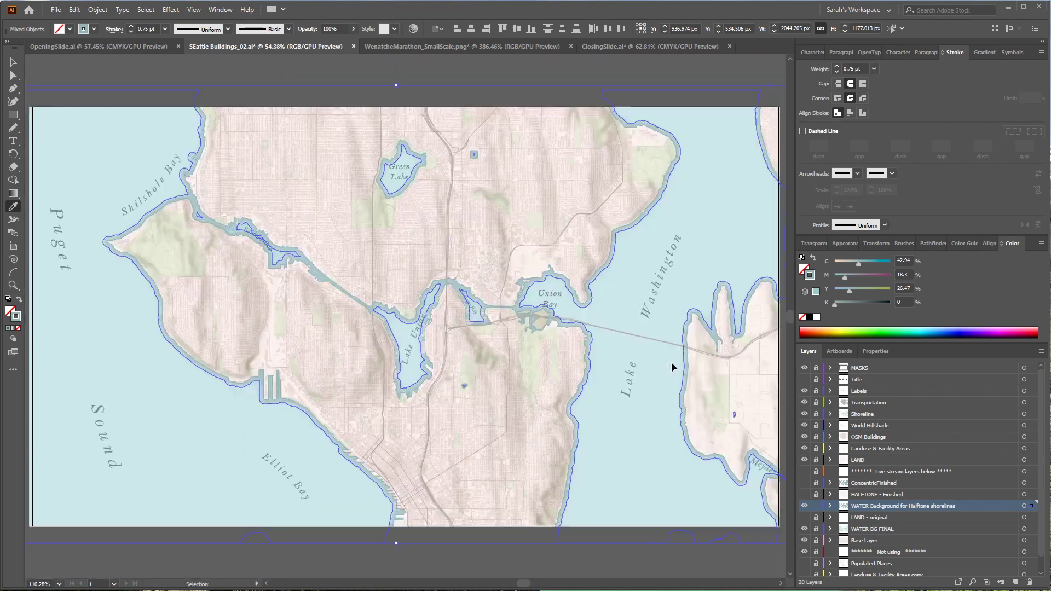
{"action": "left_click", "coordinate": [13, 62]}
{"action": "left_click", "coordinate": [441, 79]}
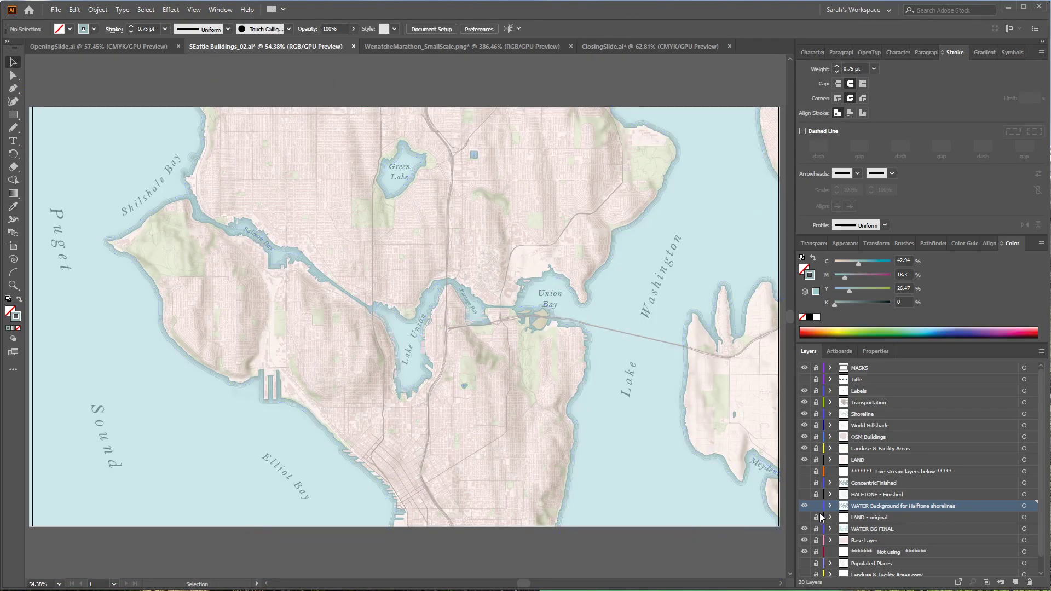
{"action": "left_click", "coordinate": [805, 484]}
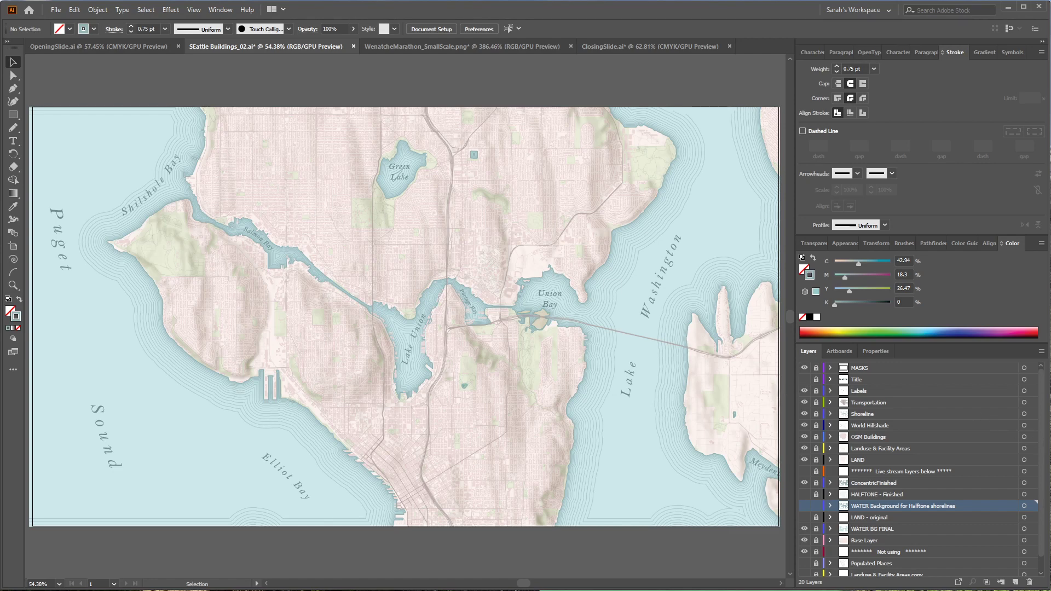
{"action": "left_click", "coordinate": [804, 483]}
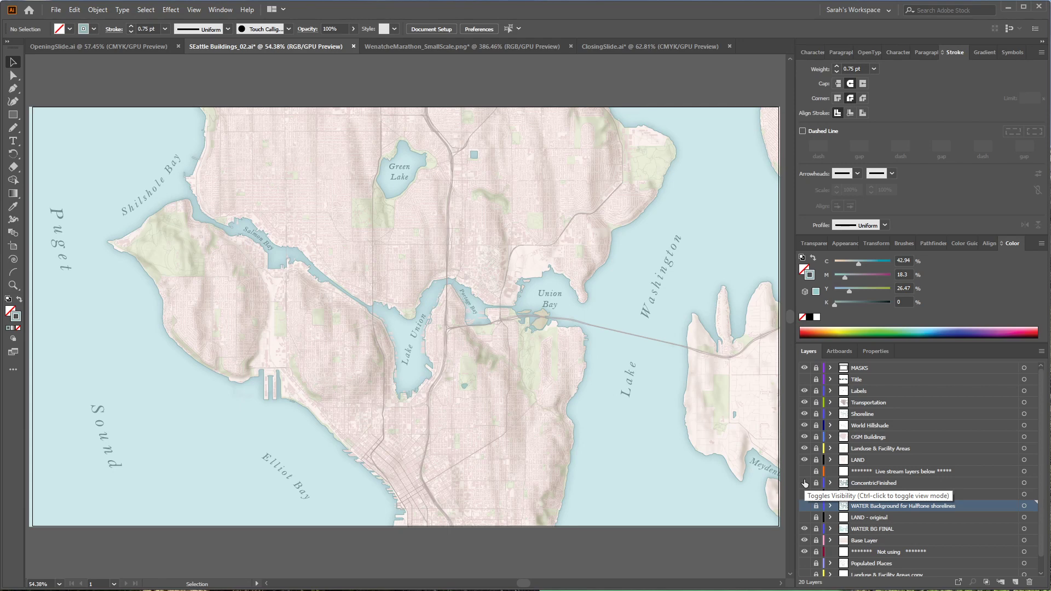
Collapse the stroke and color options completely to make room for the full layer list
{"action": "left_click", "coordinate": [957, 48]}
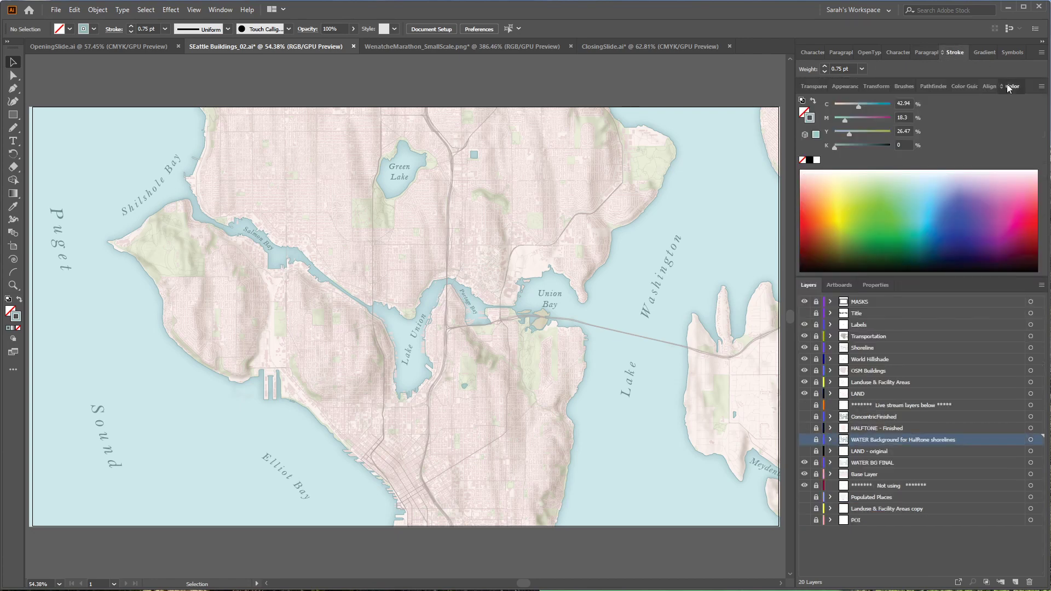
{"action": "left_click", "coordinate": [1009, 86]}
{"action": "left_click", "coordinate": [955, 50]}
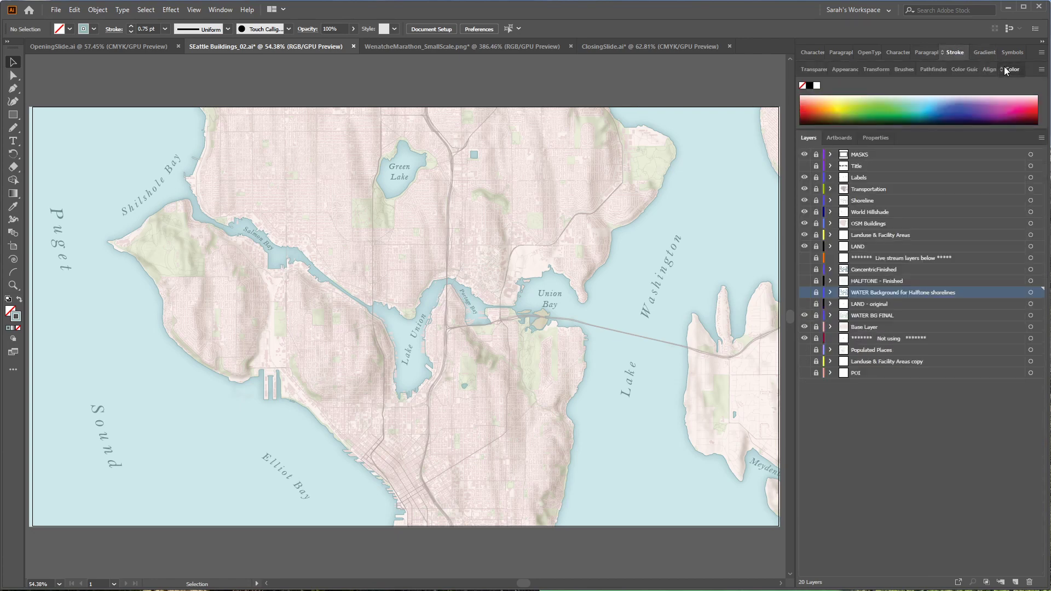
{"action": "left_click", "coordinate": [1004, 66]}
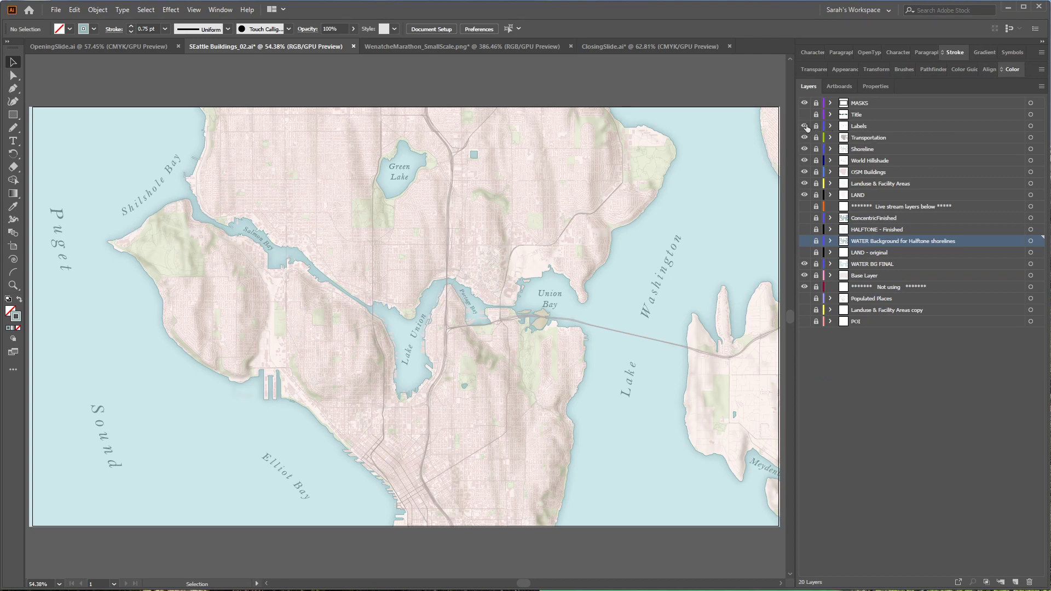
Hide the Labels, Transportation, Shoreline, World Hillshade, OSM Buildings, Landuse & Facility Areas and LAND layers
{"action": "left_click", "coordinate": [805, 183]}
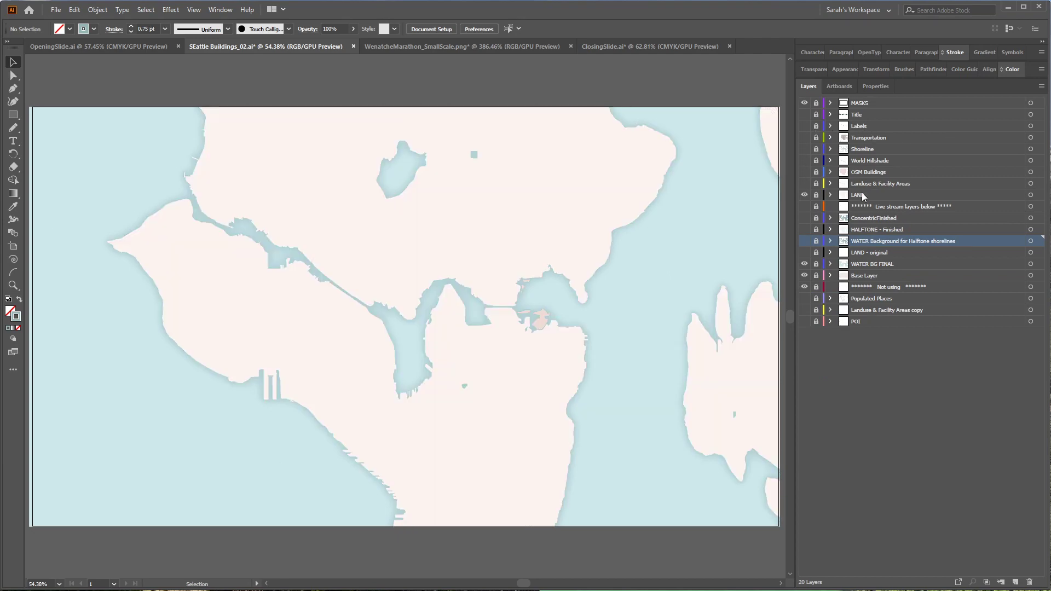
{"action": "left_click", "coordinate": [912, 194]}
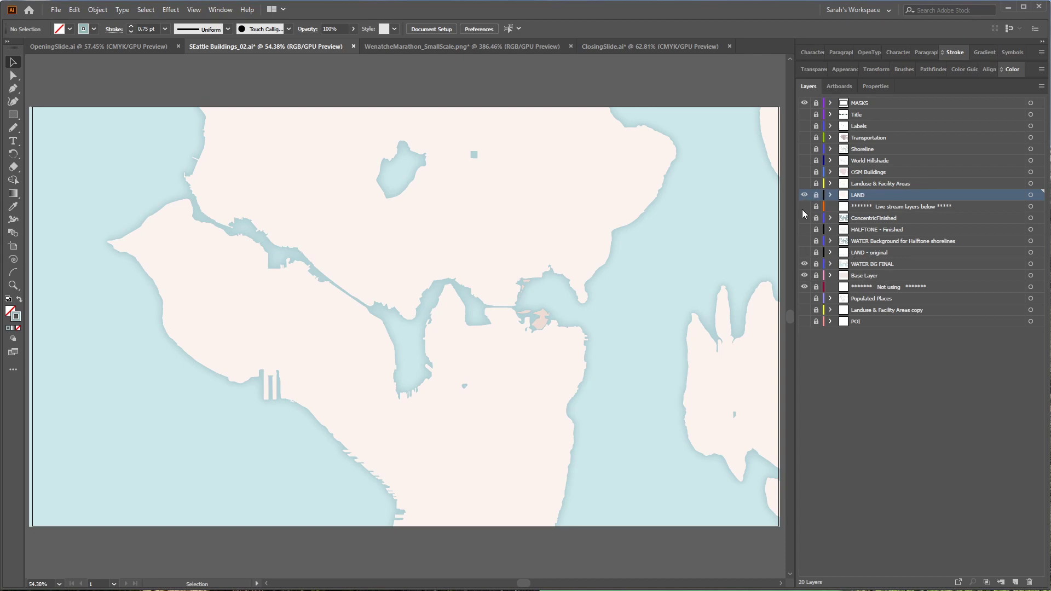
{"action": "left_click", "coordinate": [805, 195]}
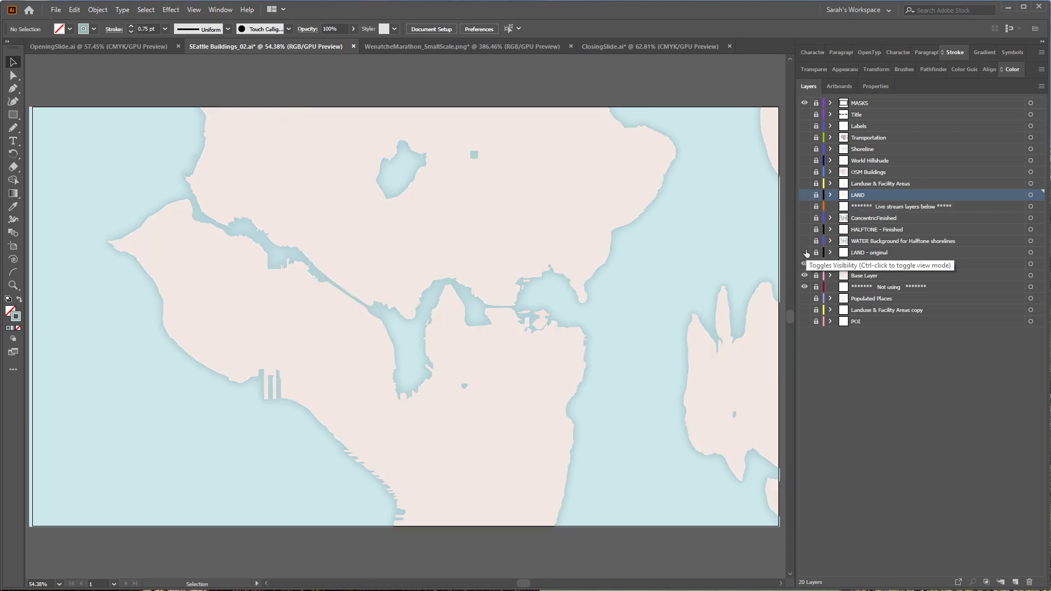
Show the LAND - original layer, duplicate it, and leave only the duplicate visible
{"action": "left_click", "coordinate": [805, 253]}
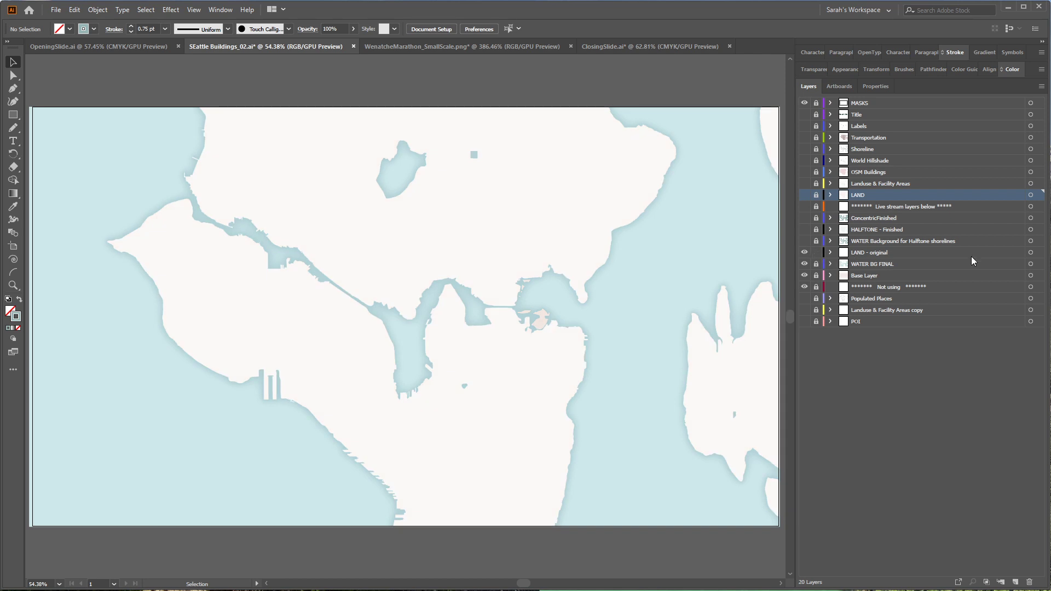
{"action": "left_click", "coordinate": [1002, 252]}
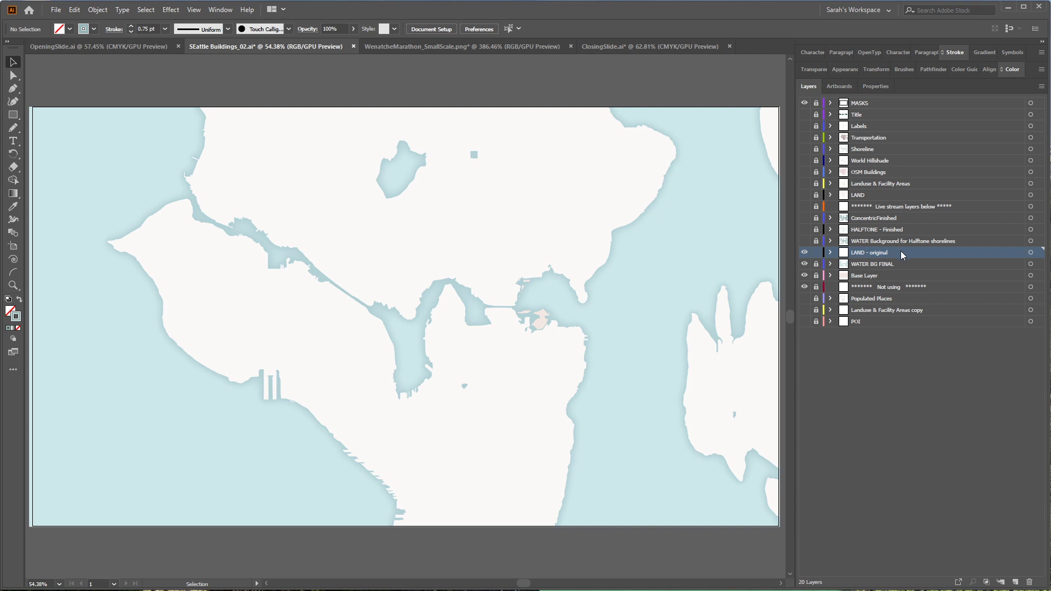
{"action": "left_click", "coordinate": [1042, 86]}
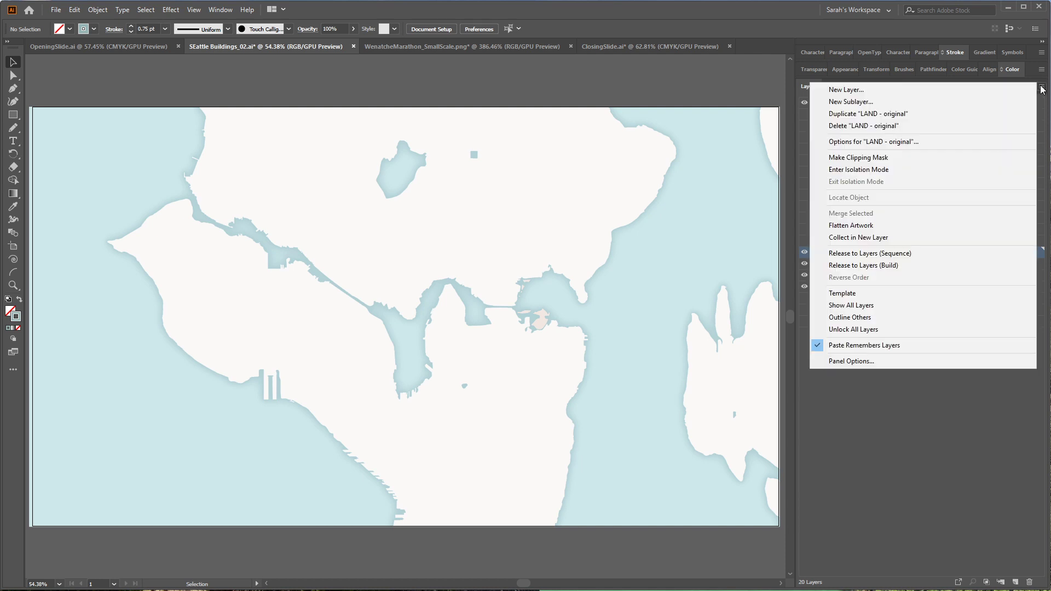
{"action": "left_click", "coordinate": [953, 117]}
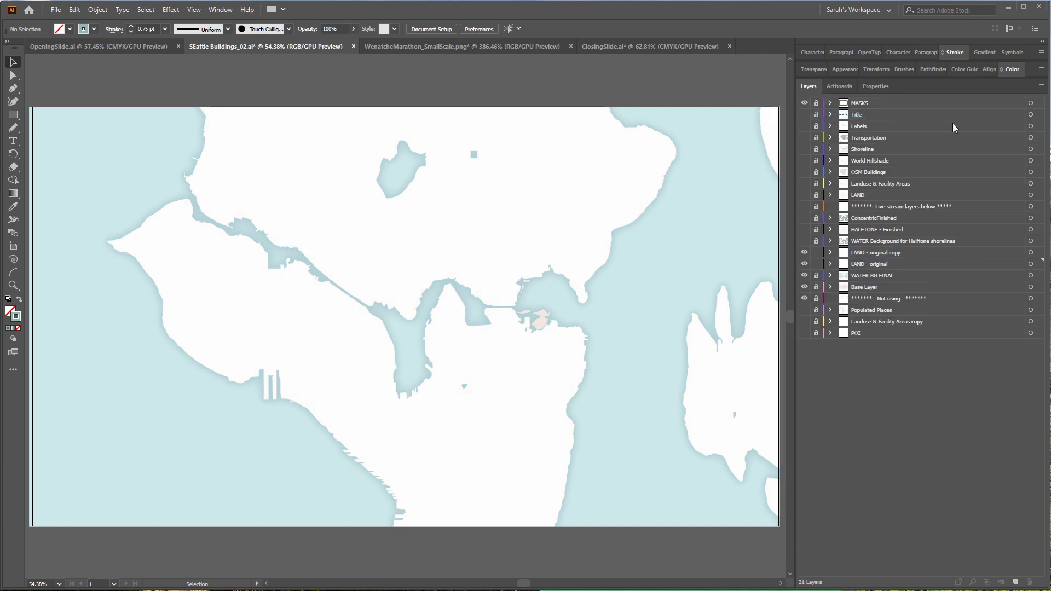
{"action": "left_click", "coordinate": [804, 264]}
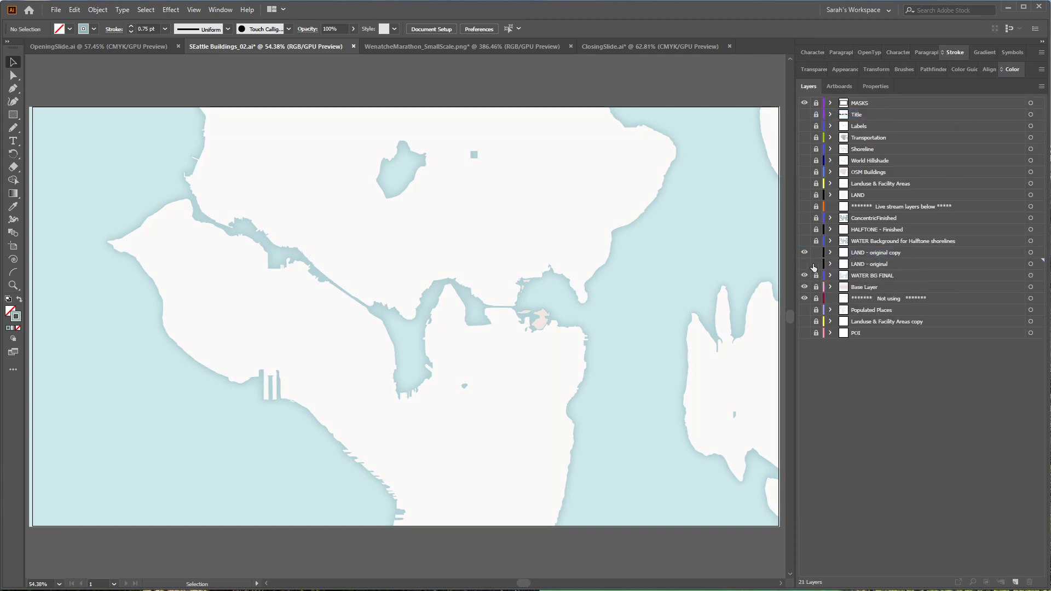
Select all artwork on the LAND - original copy layer and show the Labels and Shoreline layers
{"action": "left_click", "coordinate": [978, 255]}
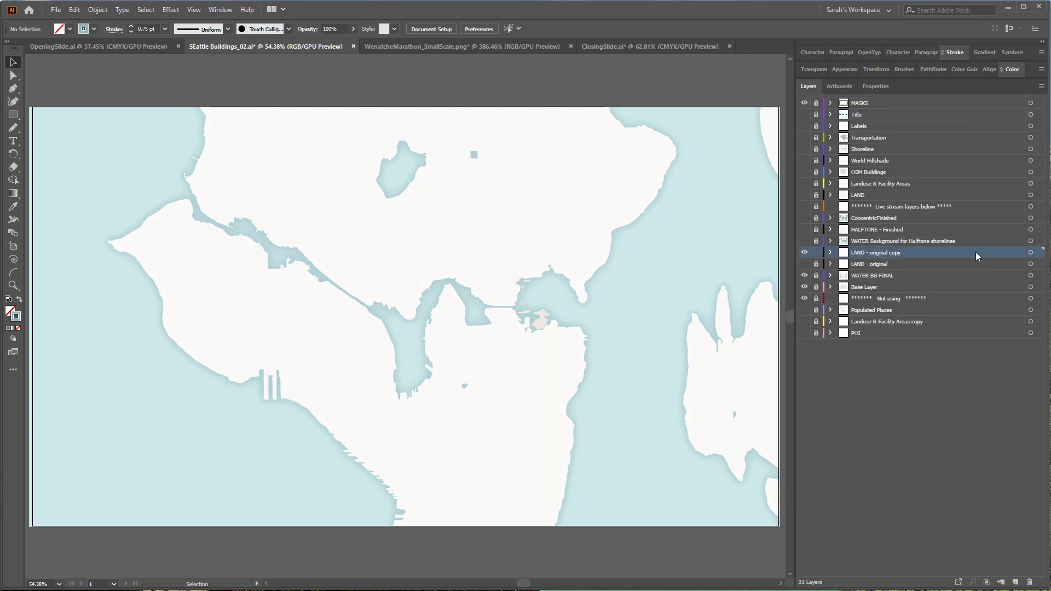
{"action": "left_click", "coordinate": [1040, 253]}
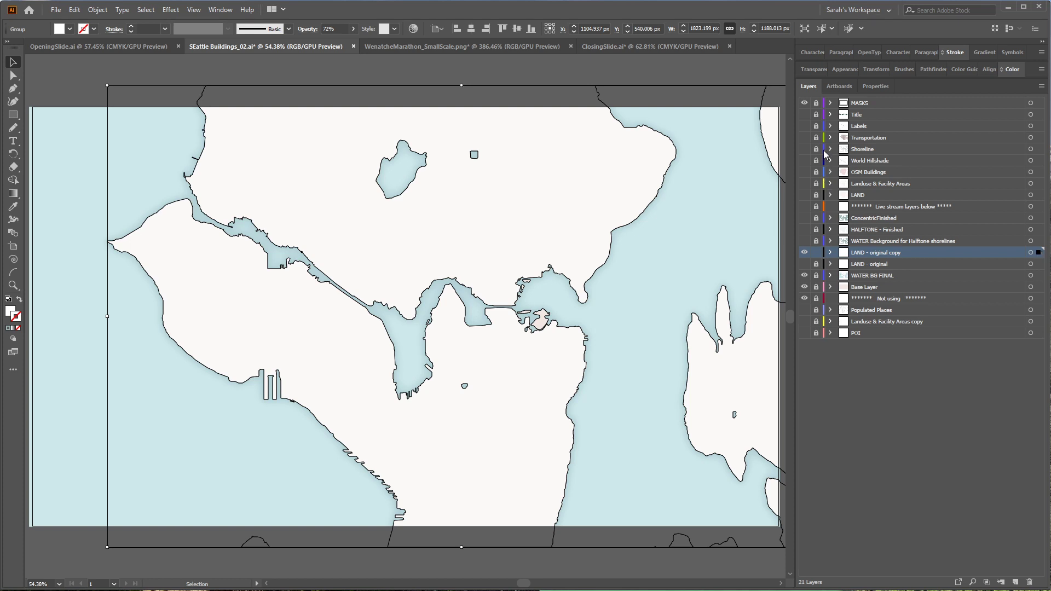
{"action": "left_click", "coordinate": [804, 126]}
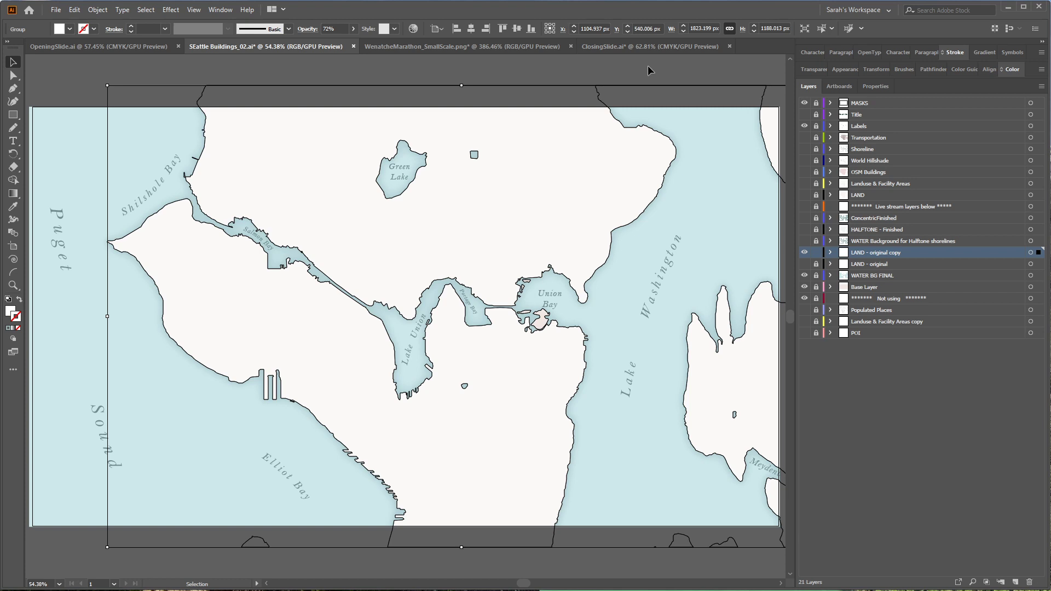
{"action": "scroll", "coordinate": [647, 133], "scroll_direction": "up", "scroll_amount": 5}
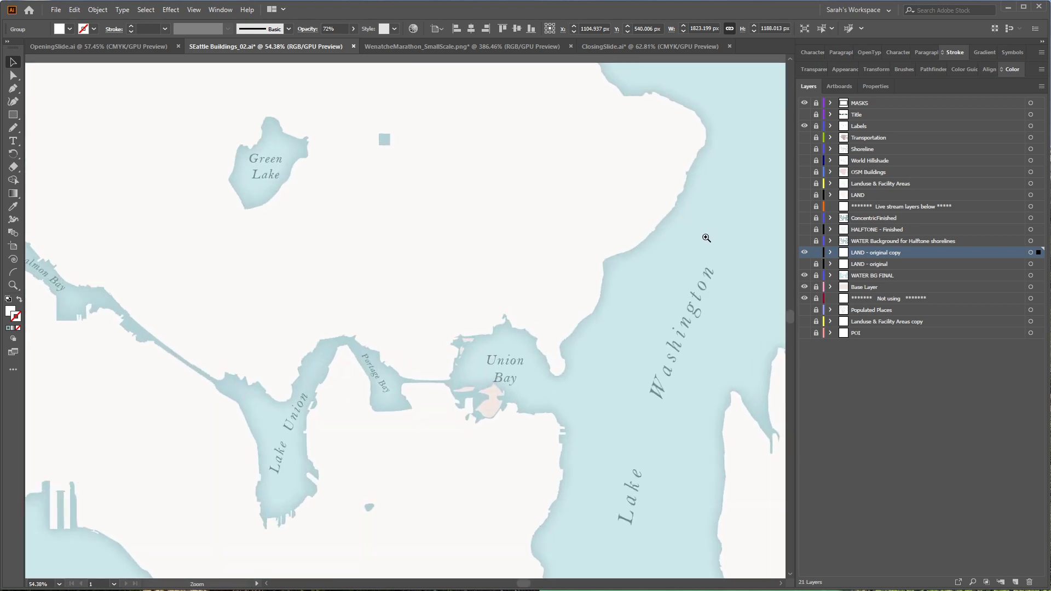
{"action": "left_click", "coordinate": [804, 150]}
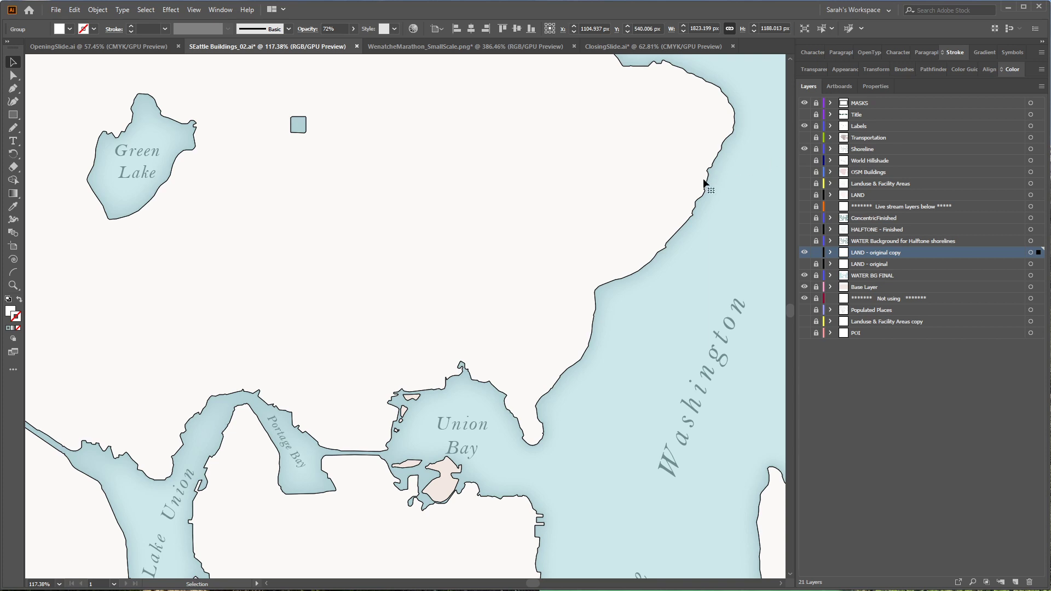
Sample the shoreline's stroke style onto the selected land copy with the Eyedropper, and hide the Base Layer to inspect the outline
{"action": "left_click", "coordinate": [685, 187]}
{"action": "key", "text": "i"}
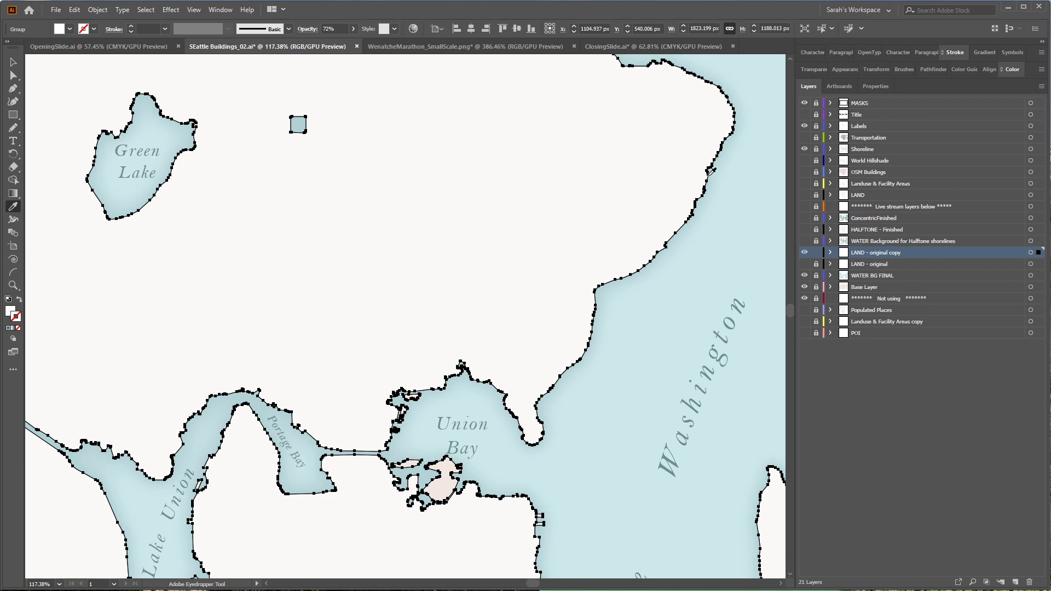
{"action": "left_click", "coordinate": [710, 173]}
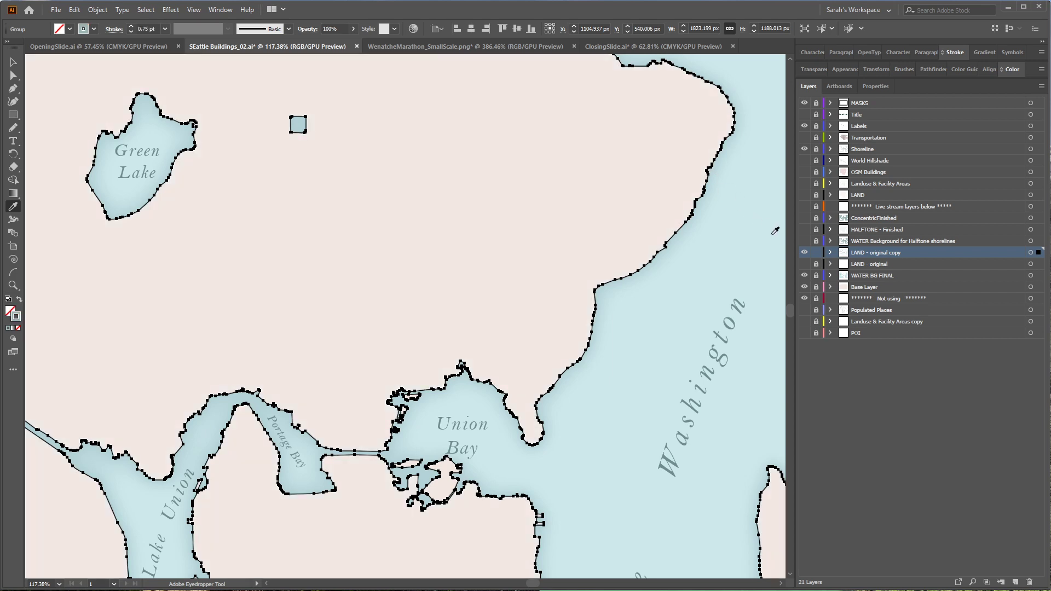
{"action": "left_click", "coordinate": [805, 286]}
{"action": "scroll", "coordinate": [683, 200], "scroll_direction": "up", "scroll_amount": 3}
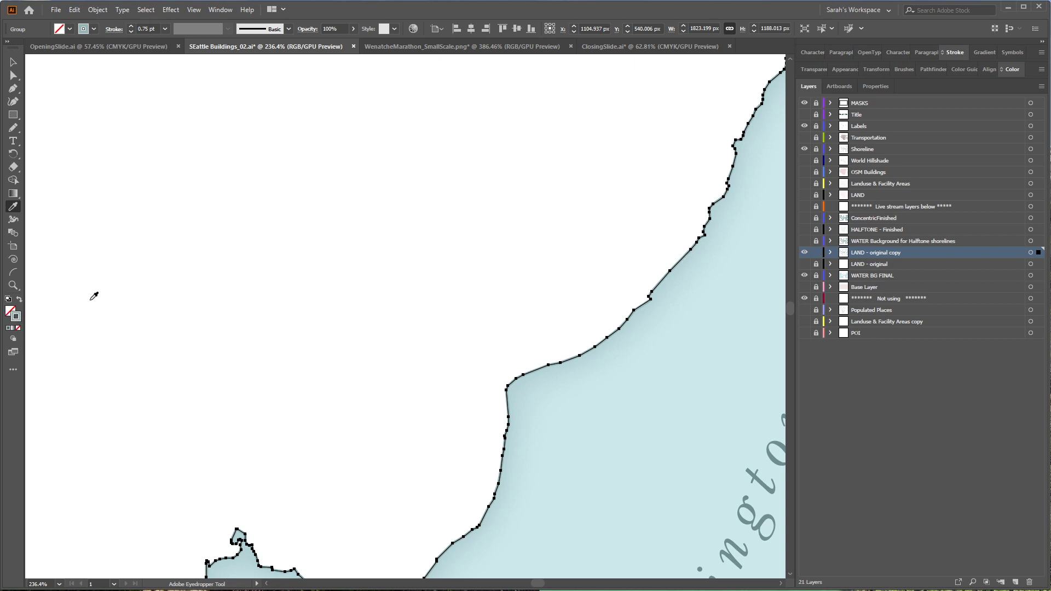
{"action": "key", "text": "ctrl+h"}
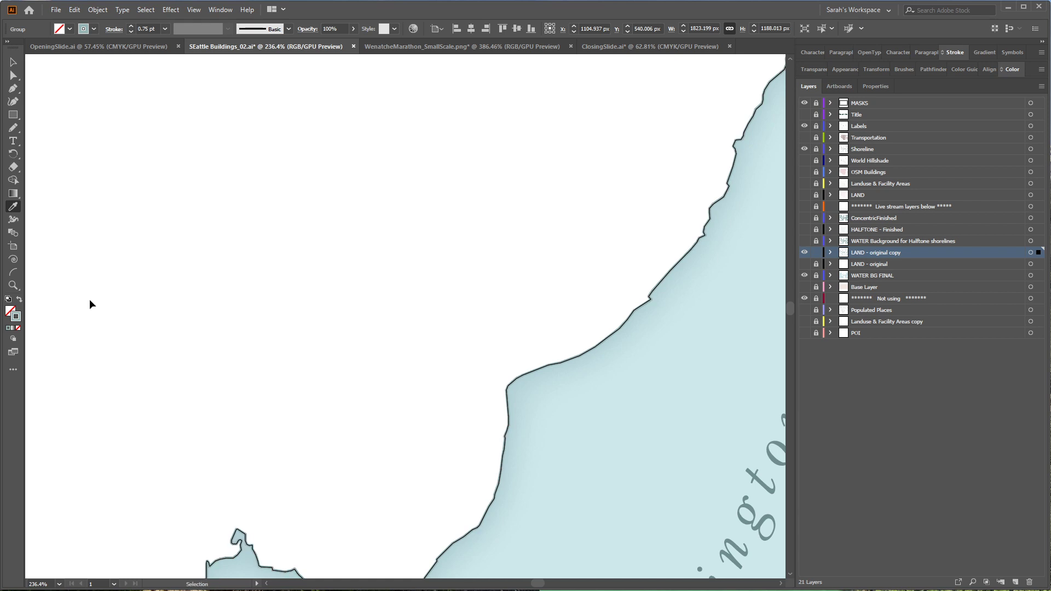
{"action": "key", "text": "ctrl+0"}
{"action": "key", "text": "ctrl+h"}
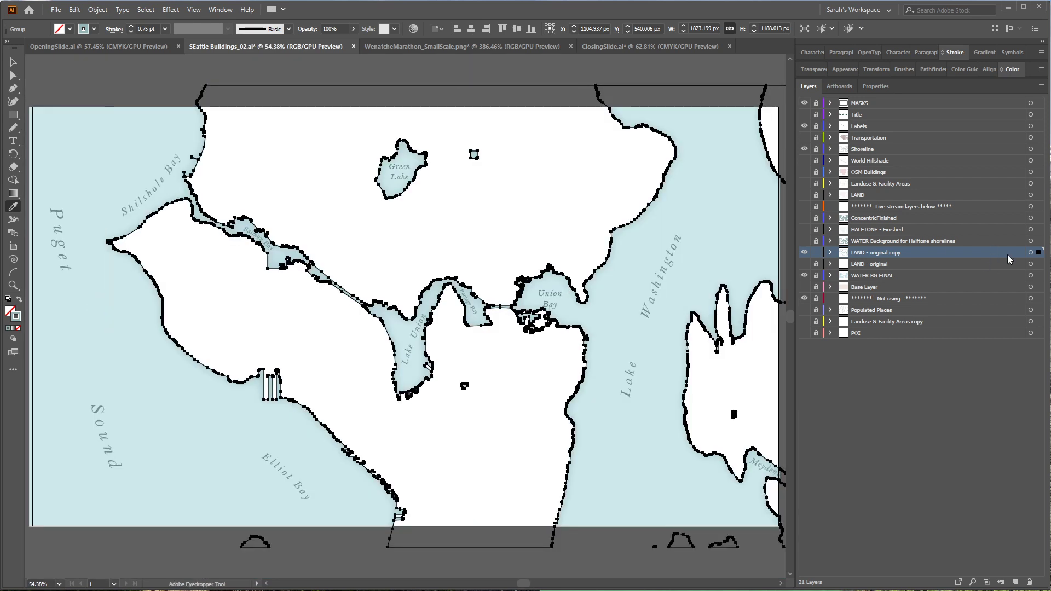
Copy the land copy's stroke color 95b4b5 and apply the same hex value as its fill
{"action": "double_click", "coordinate": [15, 318]}
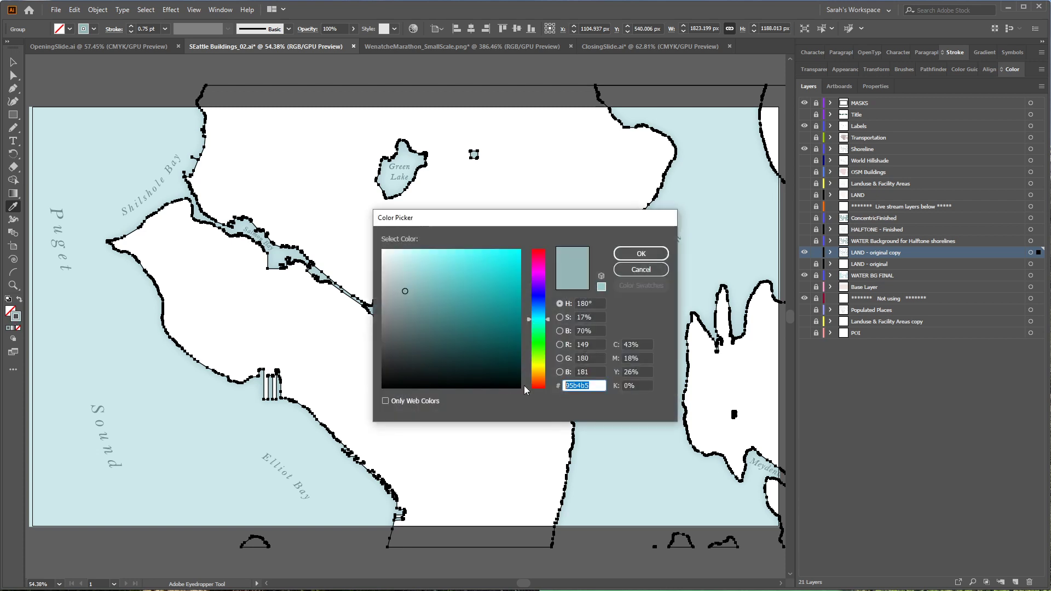
{"action": "left_click", "coordinate": [642, 254]}
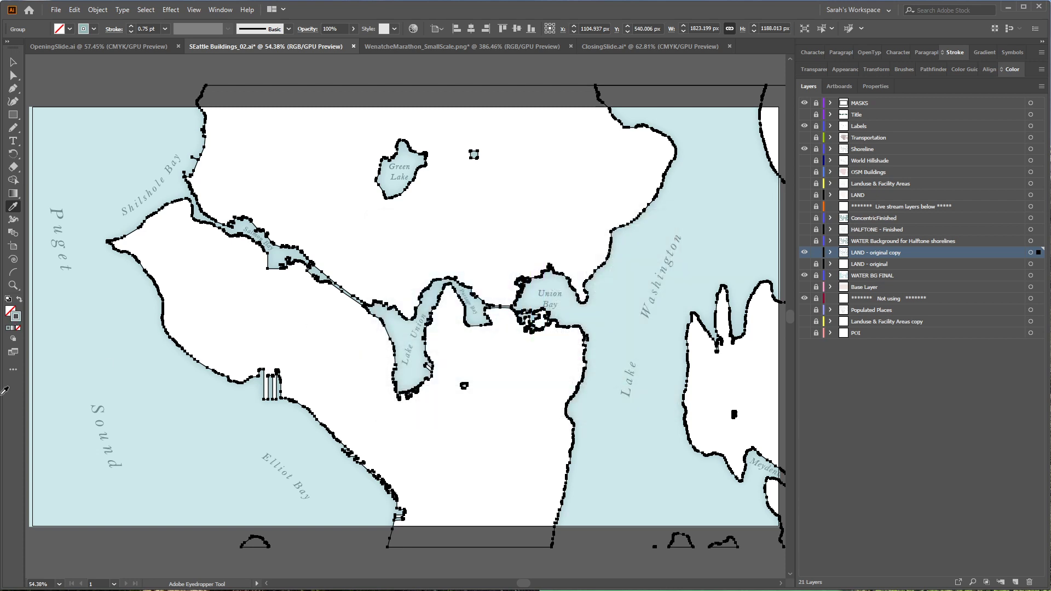
{"action": "left_click", "coordinate": [10, 311]}
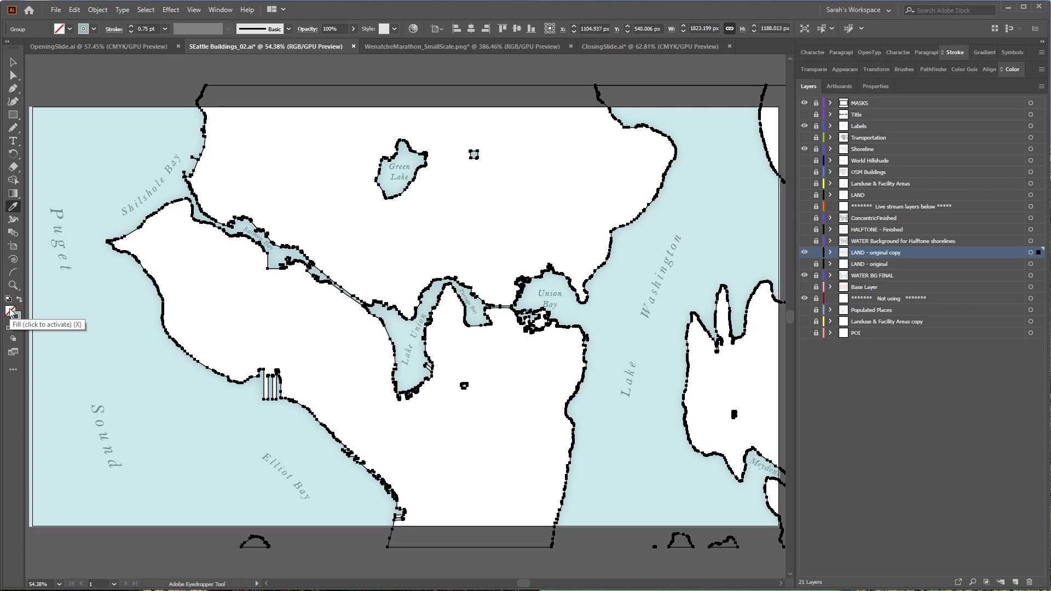
{"action": "double_click", "coordinate": [10, 312]}
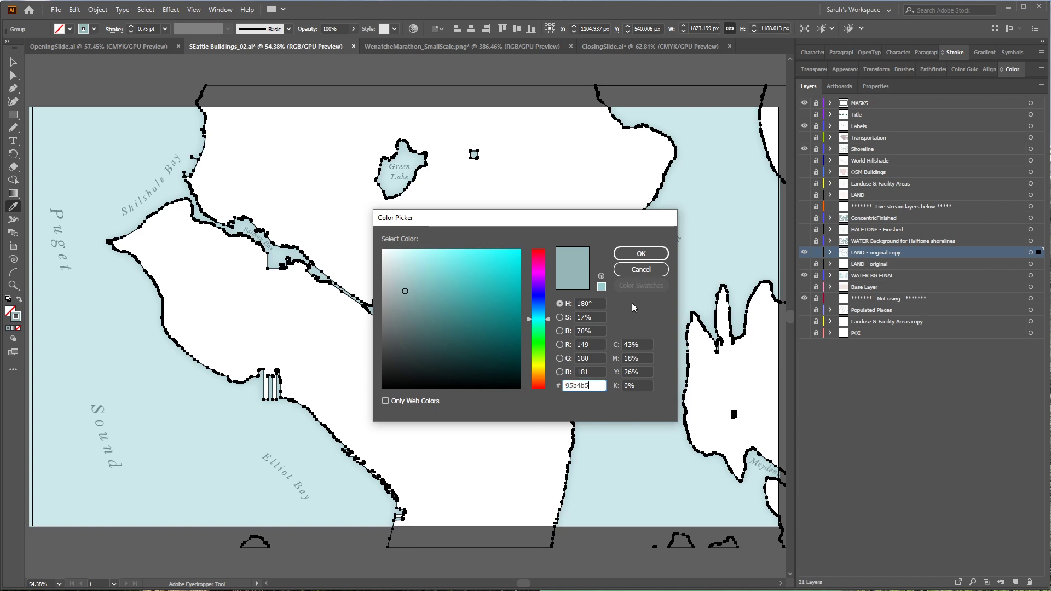
{"action": "left_click", "coordinate": [634, 258]}
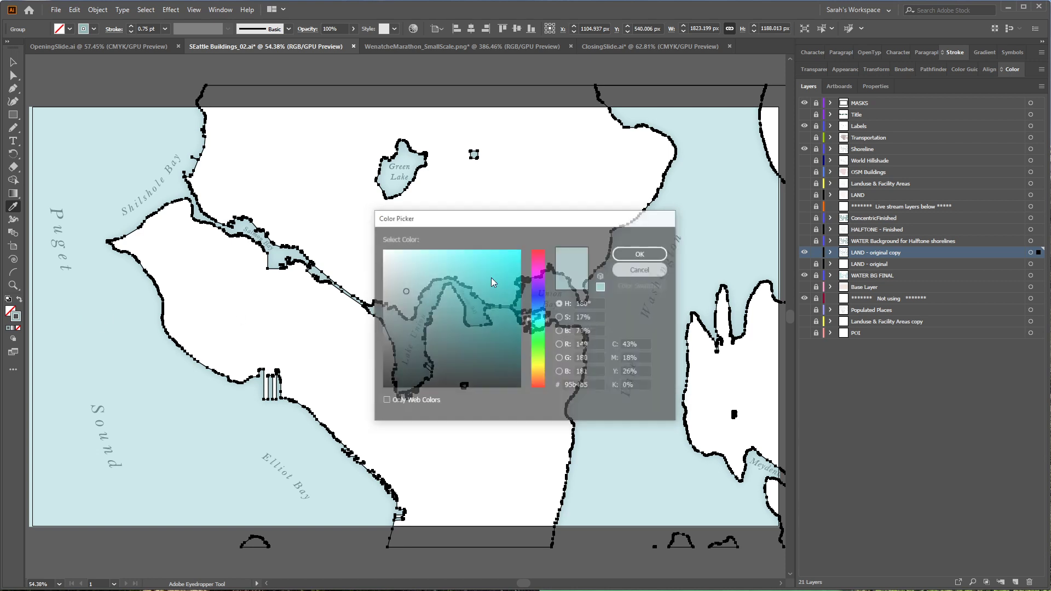
{"action": "double_click", "coordinate": [8, 313]}
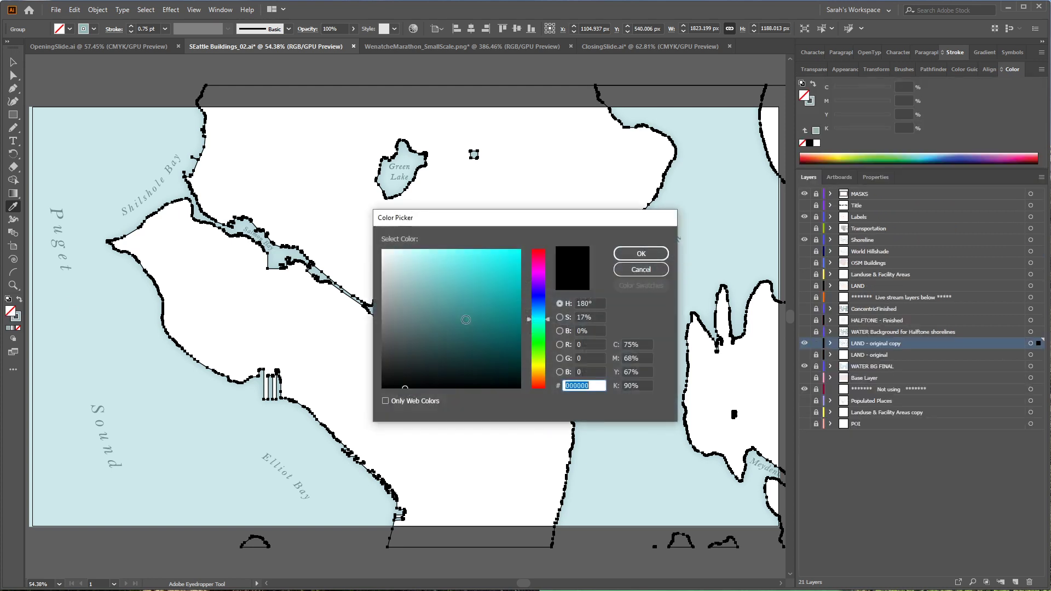
{"action": "left_click_drag", "start_coordinate": [589, 388], "coordinate": [547, 386]}
{"action": "key", "text": "ctrl+v"}
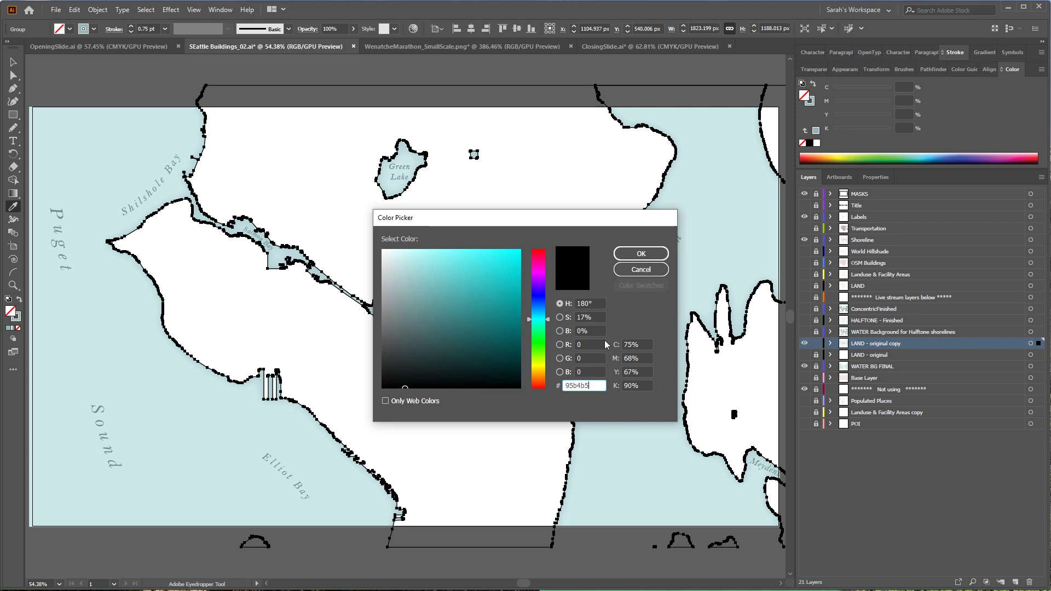
{"action": "left_click", "coordinate": [641, 253]}
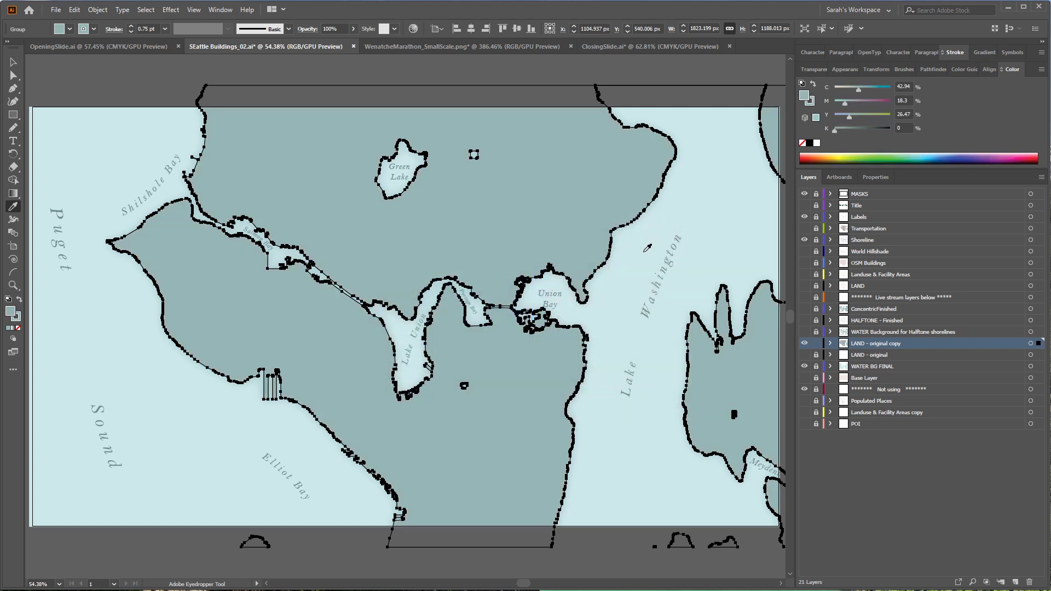
Set the land copy's stroke weight to 130 pt aligned to center, and hide the WATER BG FINAL layer
{"action": "left_click", "coordinate": [166, 30]}
{"action": "left_click", "coordinate": [166, 30]}
{"action": "left_click", "coordinate": [137, 28]}
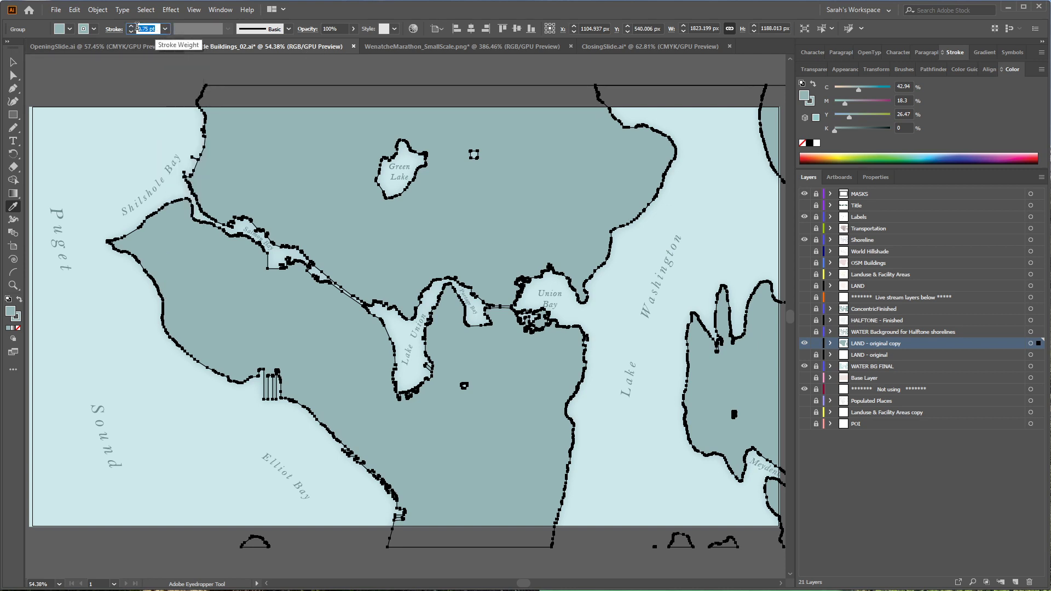
{"action": "type", "text": "130"}
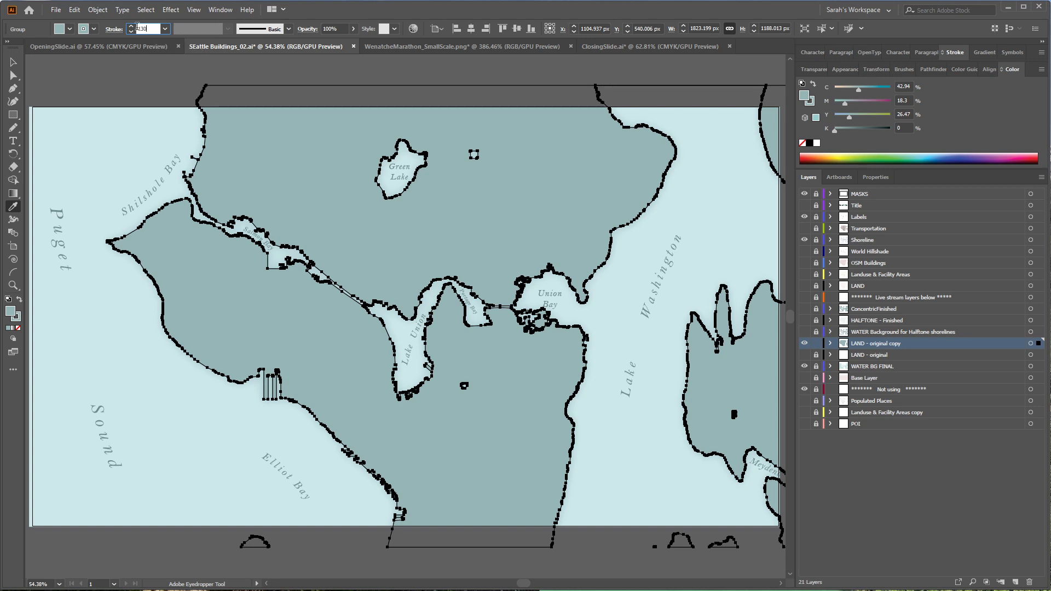
{"action": "key", "text": "Return"}
{"action": "left_click", "coordinate": [805, 366]}
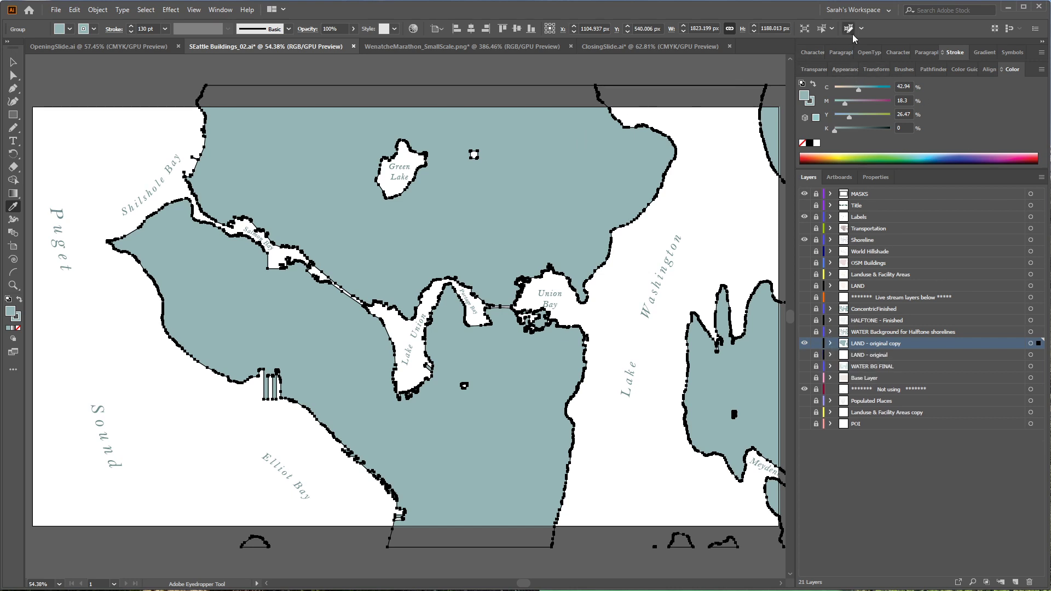
{"action": "left_click", "coordinate": [960, 51]}
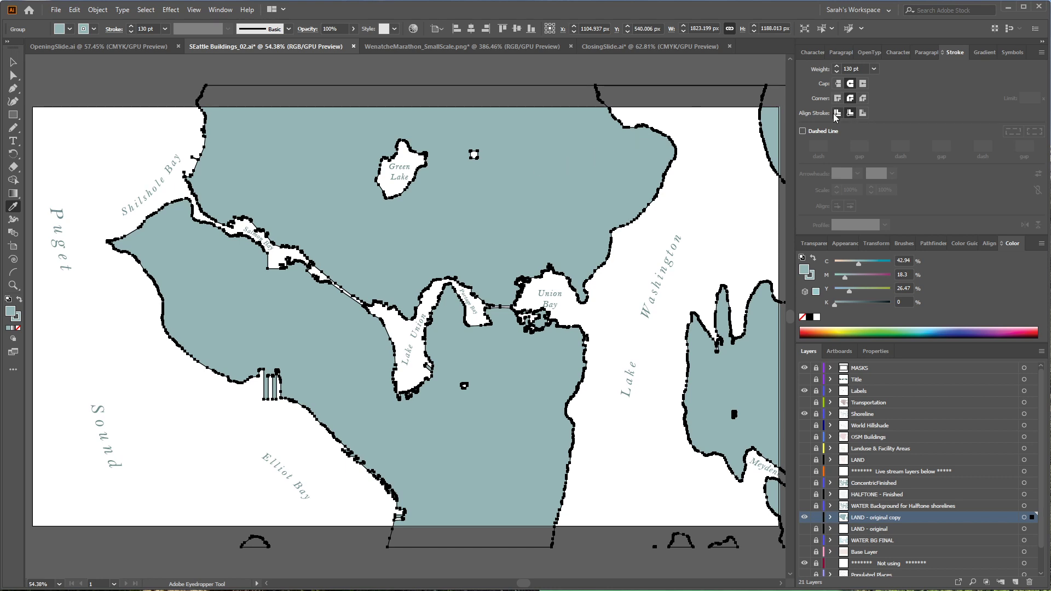
{"action": "left_click", "coordinate": [837, 113]}
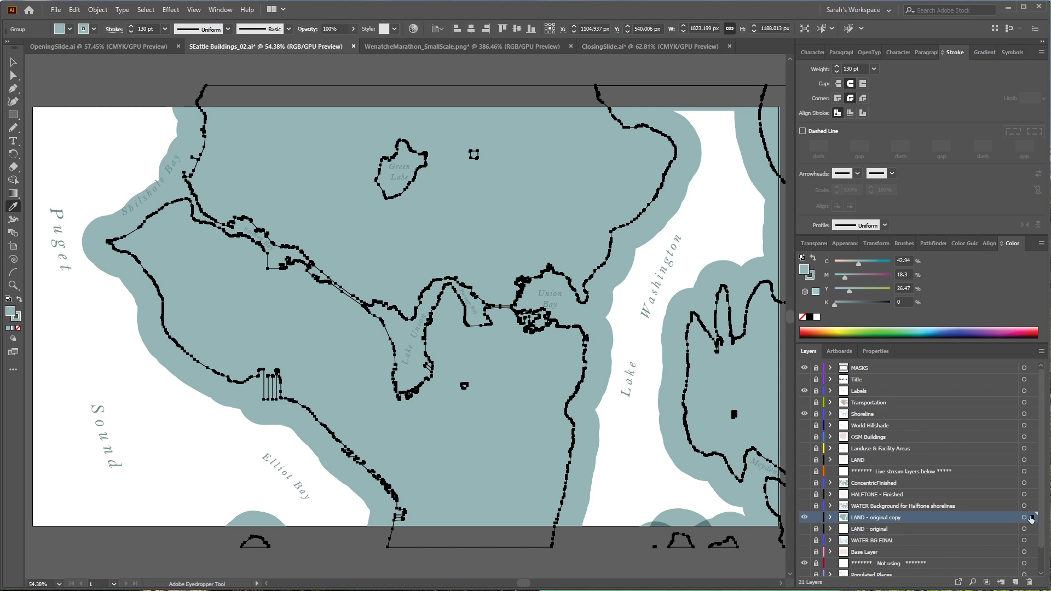
Expand the land copy's fill and stroke into filled shapes
{"action": "left_click", "coordinate": [99, 10]}
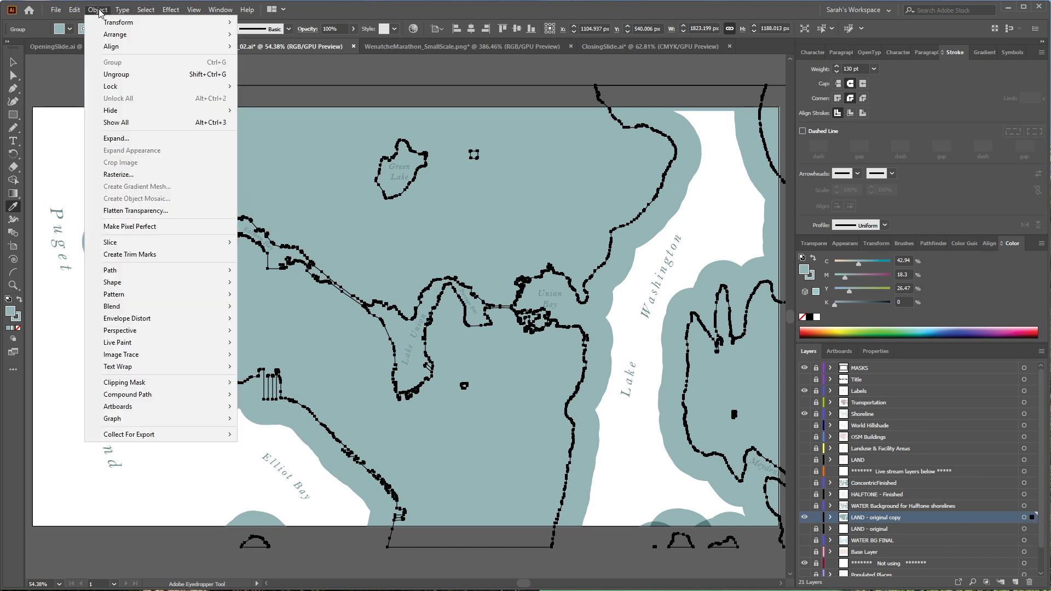
{"action": "left_click", "coordinate": [143, 139]}
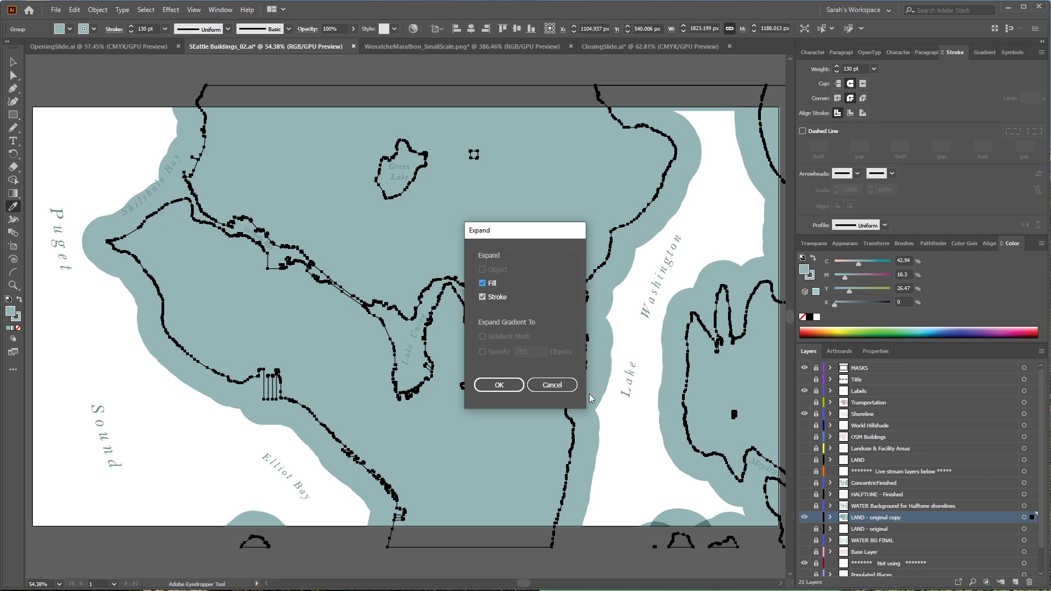
{"action": "left_click", "coordinate": [504, 386]}
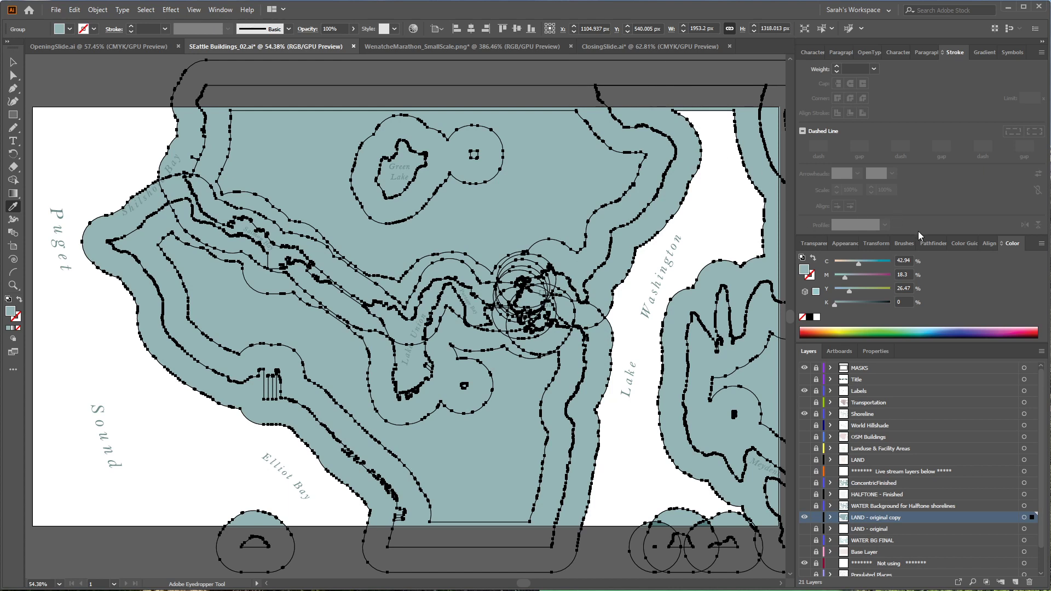
Unite the land copy's expanded overlapping shapes into merged outlines with the Pathfinder
{"action": "left_click", "coordinate": [934, 244]}
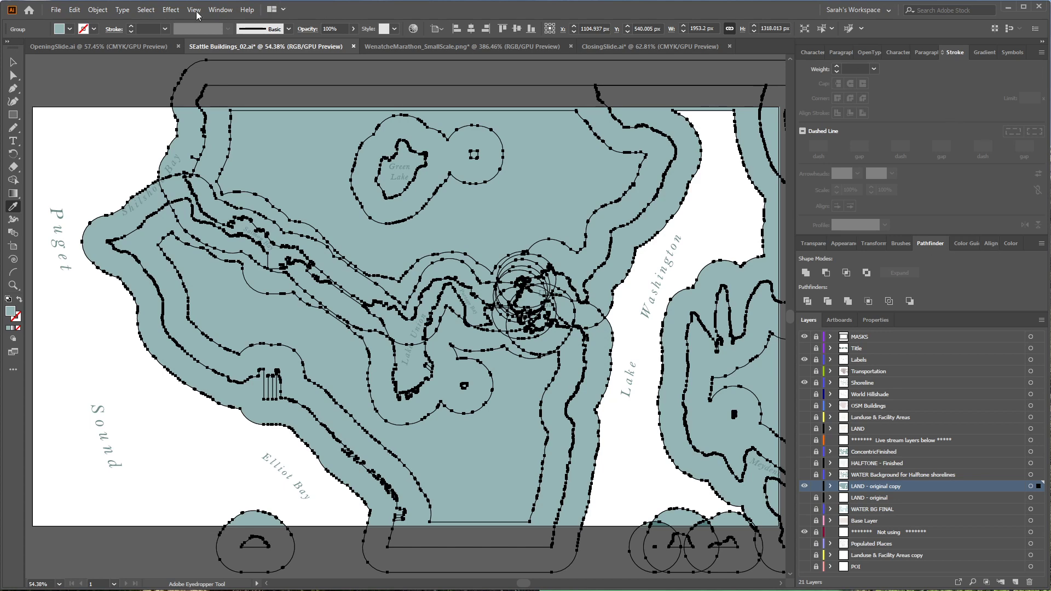
{"action": "left_click", "coordinate": [220, 10]}
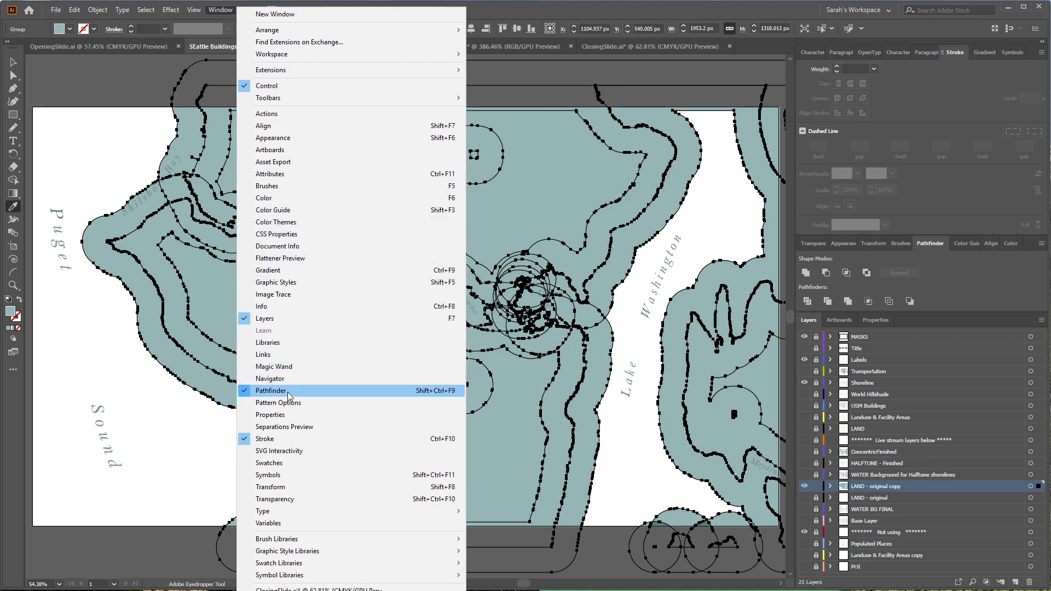
{"action": "left_click", "coordinate": [644, 77]}
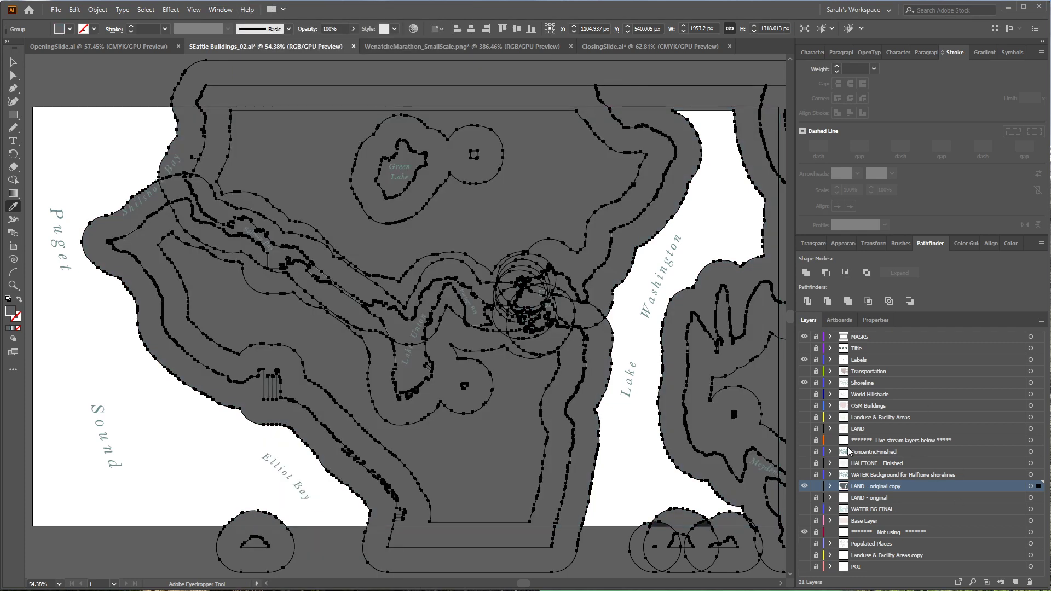
{"action": "key", "text": "ctrl+z"}
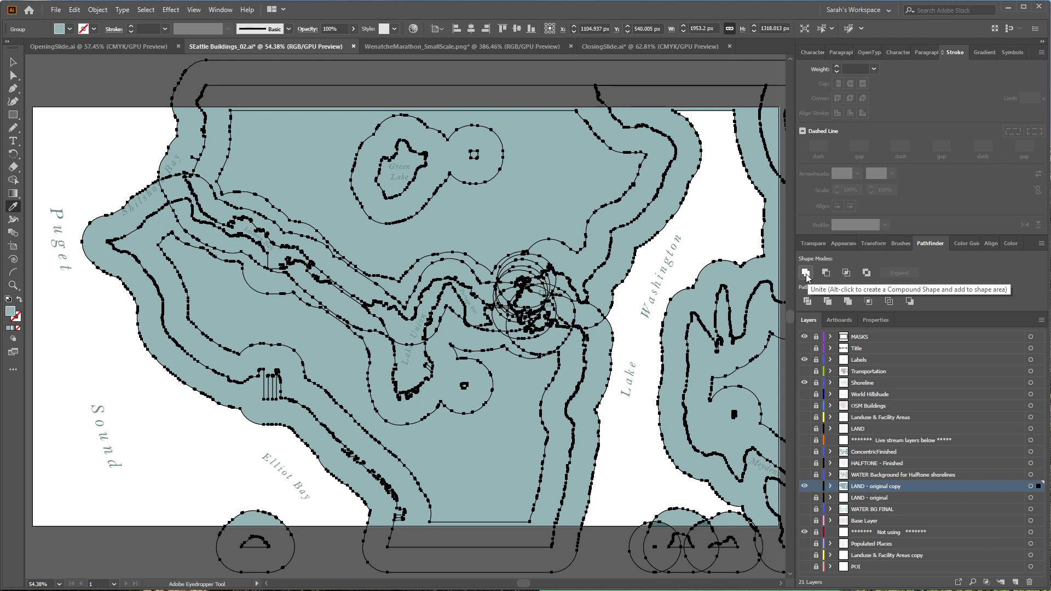
{"action": "left_click", "coordinate": [806, 273]}
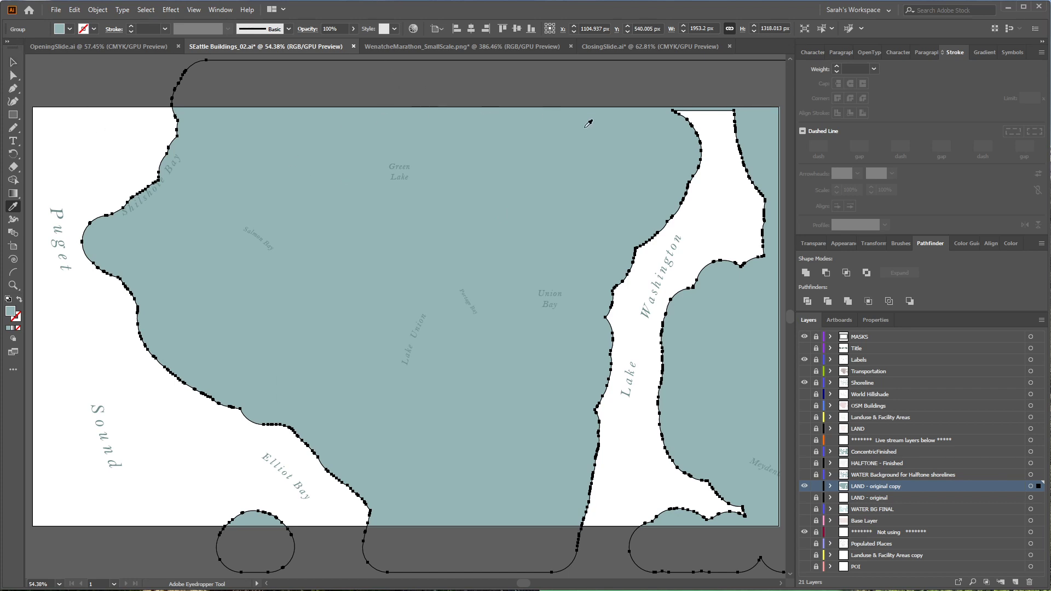
Redraw the land copy's flat edge at the north end of Lake Washington with the Pencil as an arc beyond the artboard, and deselect the shape
{"action": "left_click_drag", "start_coordinate": [589, 124], "coordinate": [516, 144]}
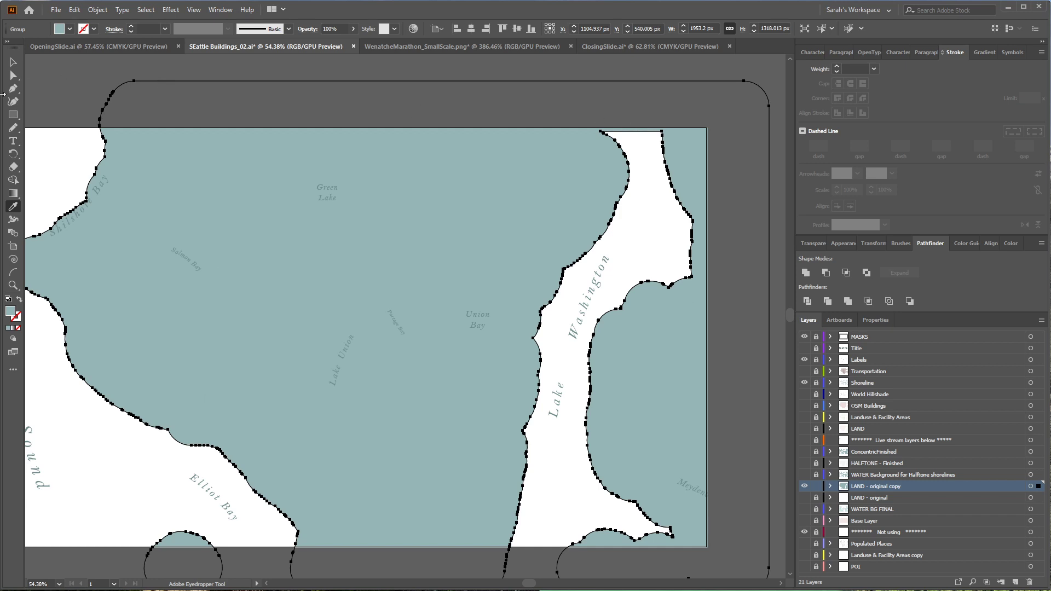
{"action": "left_click", "coordinate": [14, 129]}
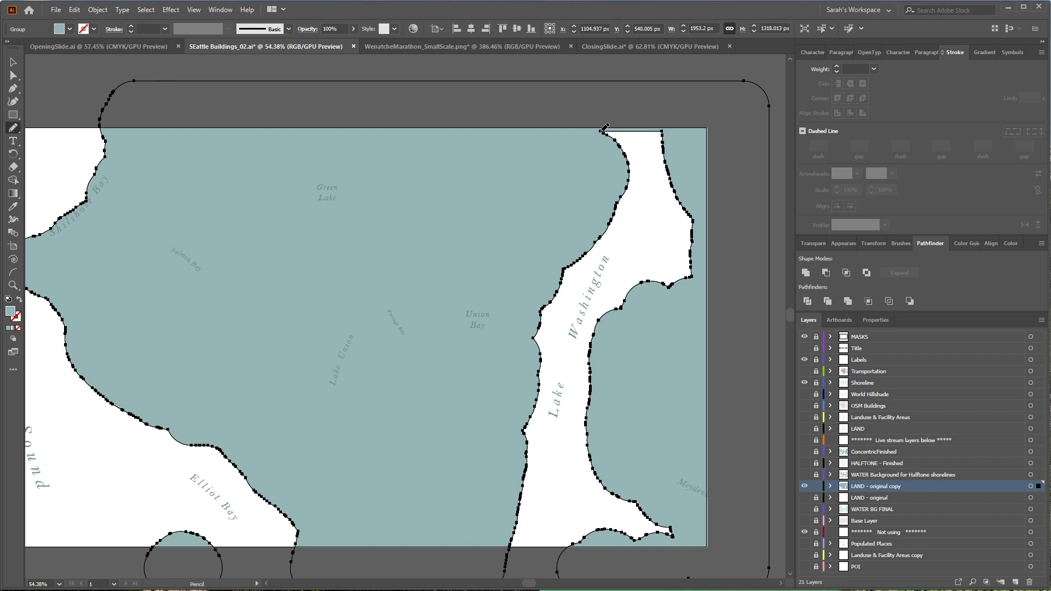
{"action": "mouse_move", "coordinate": [602, 131]}
{"action": "left_mouse_down"}
{"action": "mouse_move", "coordinate": [597, 108]}
{"action": "mouse_move", "coordinate": [633, 94]}
{"action": "mouse_move", "coordinate": [660, 114]}
{"action": "mouse_move", "coordinate": [663, 130]}
{"action": "left_mouse_up"}
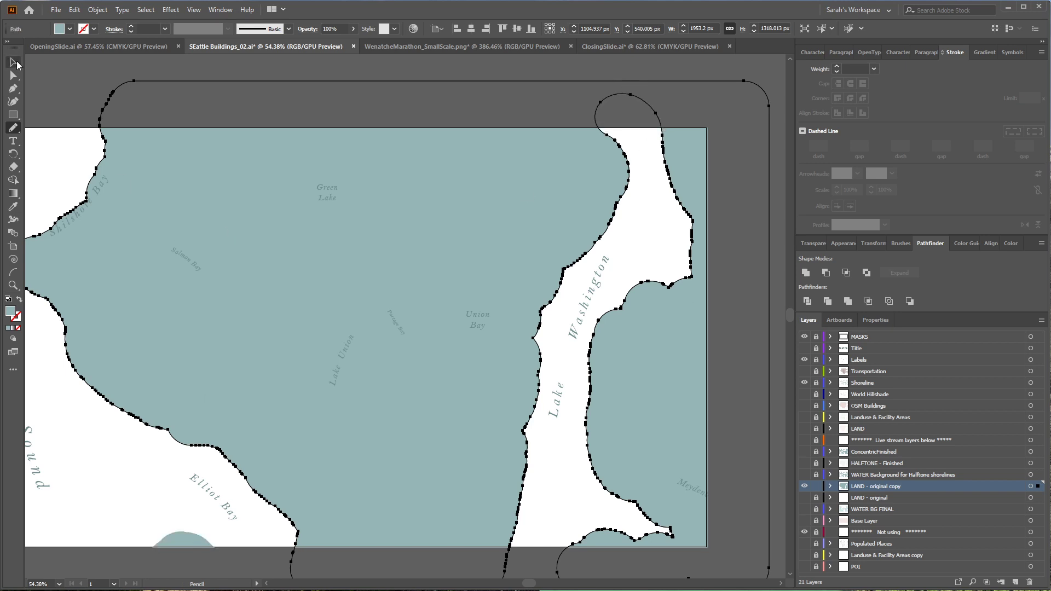
{"action": "left_click", "coordinate": [14, 63]}
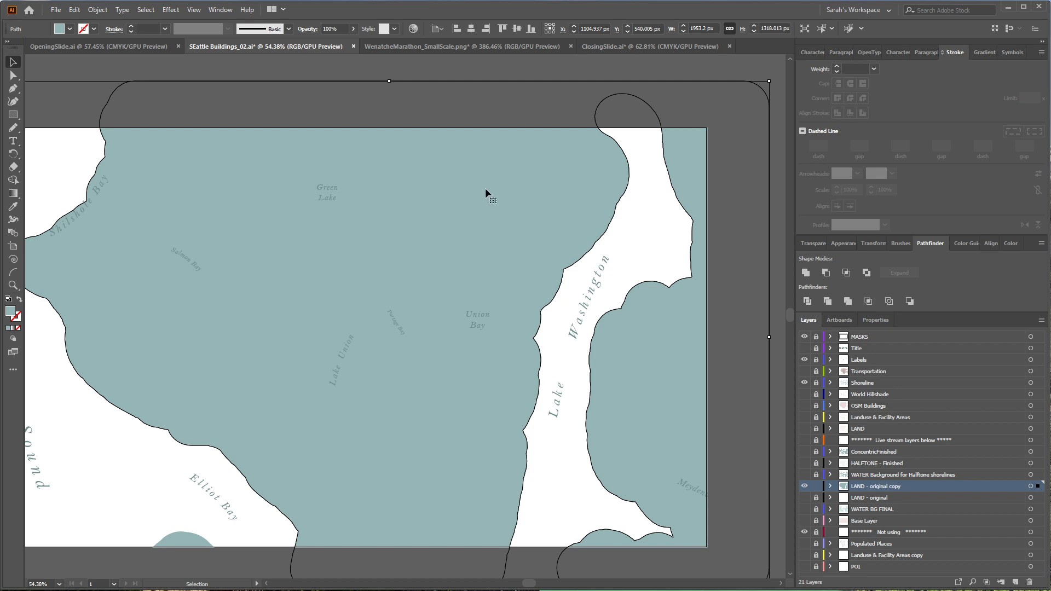
{"action": "left_click_drag", "start_coordinate": [110, 417], "coordinate": [176, 370]}
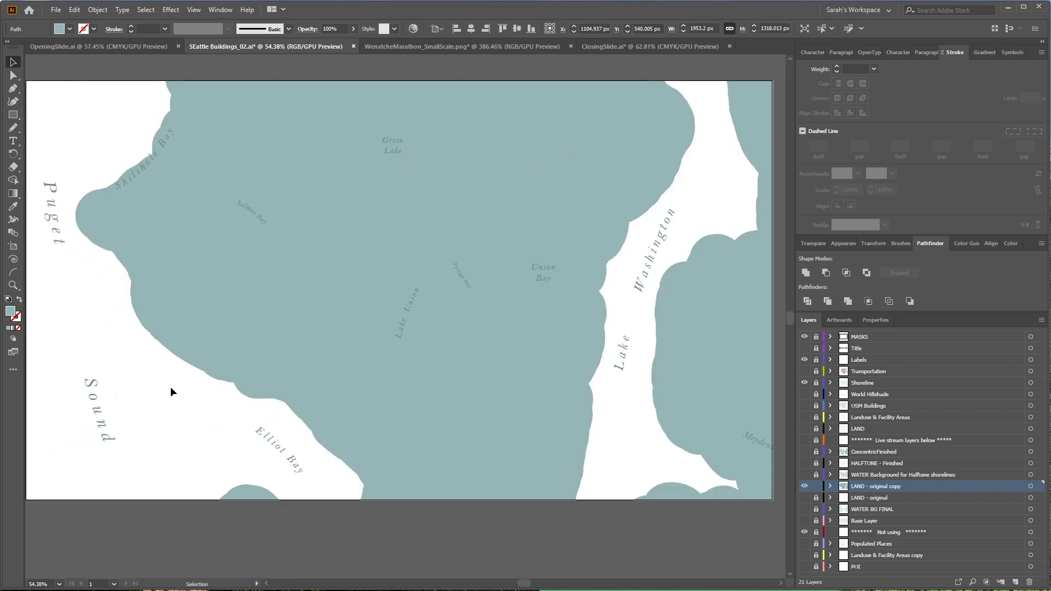
{"action": "left_click", "coordinate": [171, 391]}
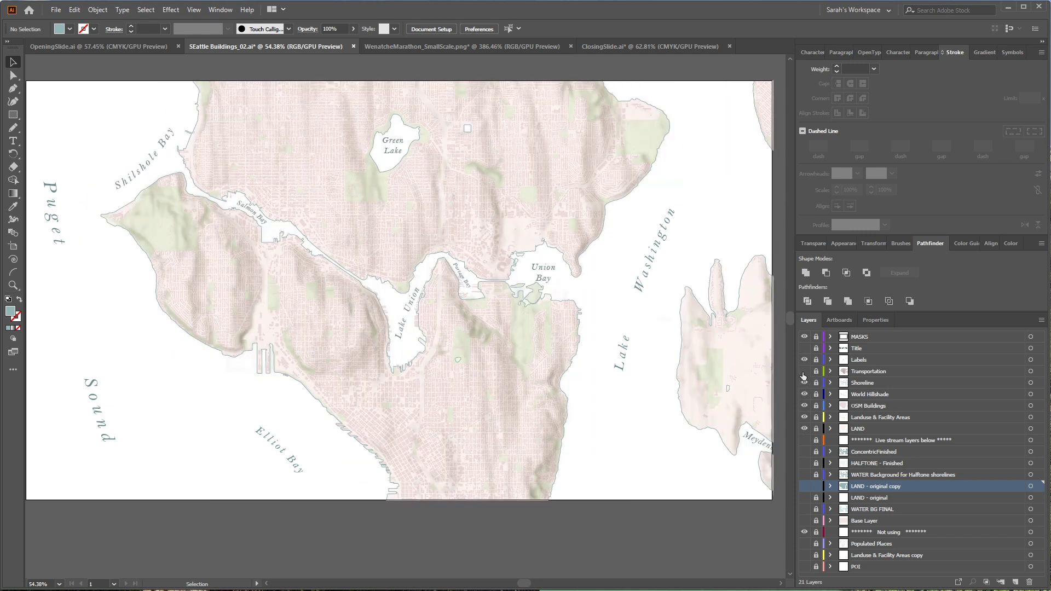
{"action": "left_click", "coordinate": [804, 371]}
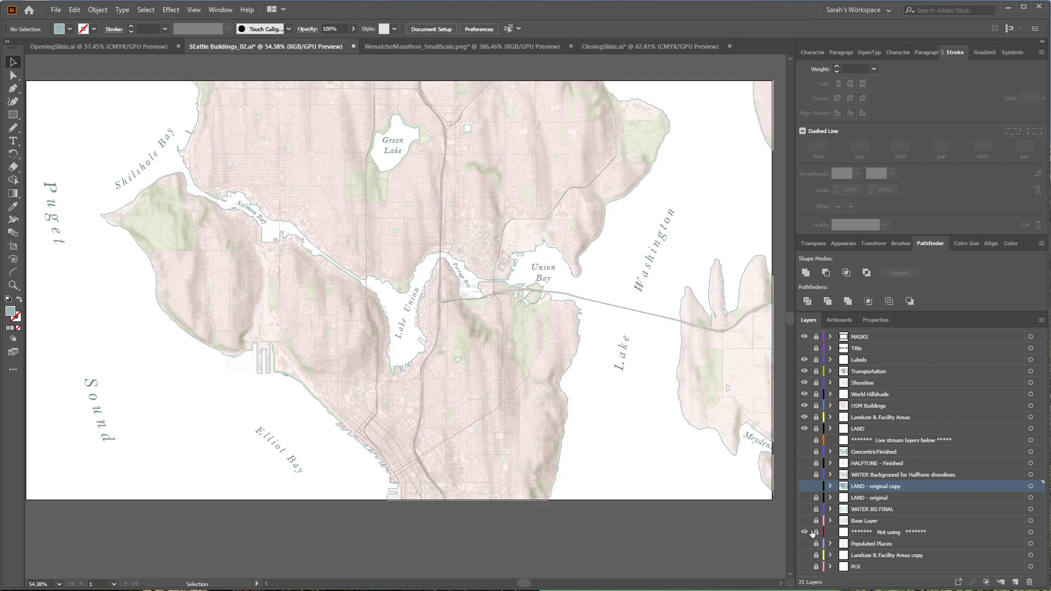
{"action": "left_click", "coordinate": [804, 520]}
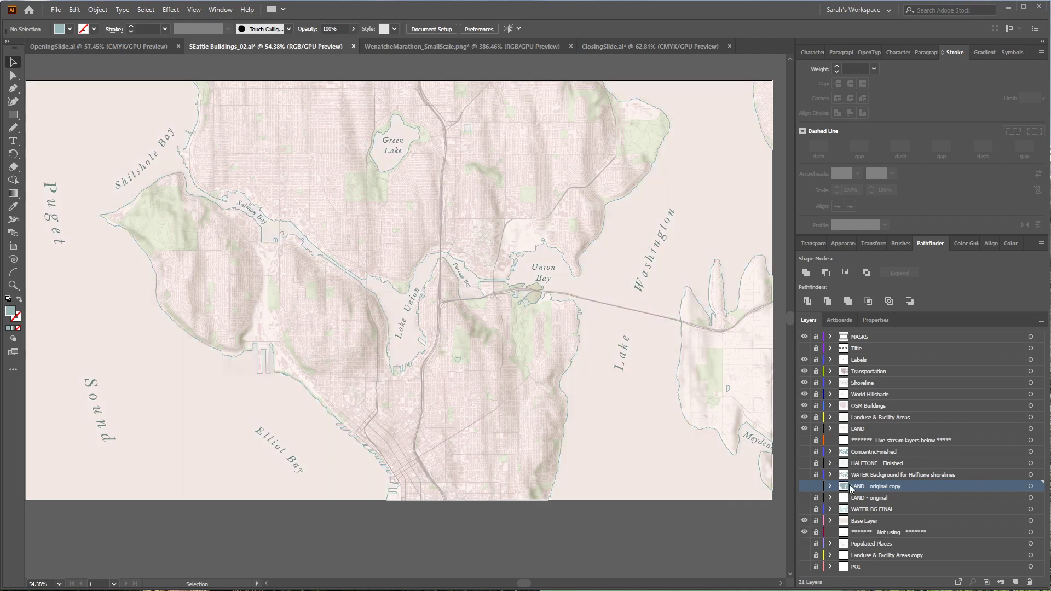
{"action": "left_click", "coordinate": [805, 395]}
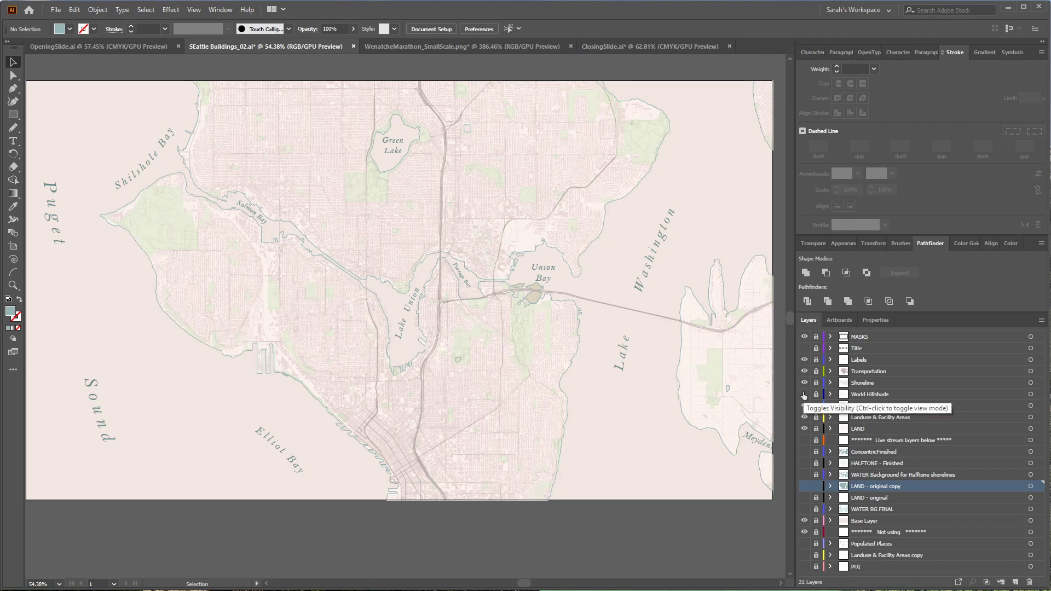
{"action": "left_click", "coordinate": [805, 395]}
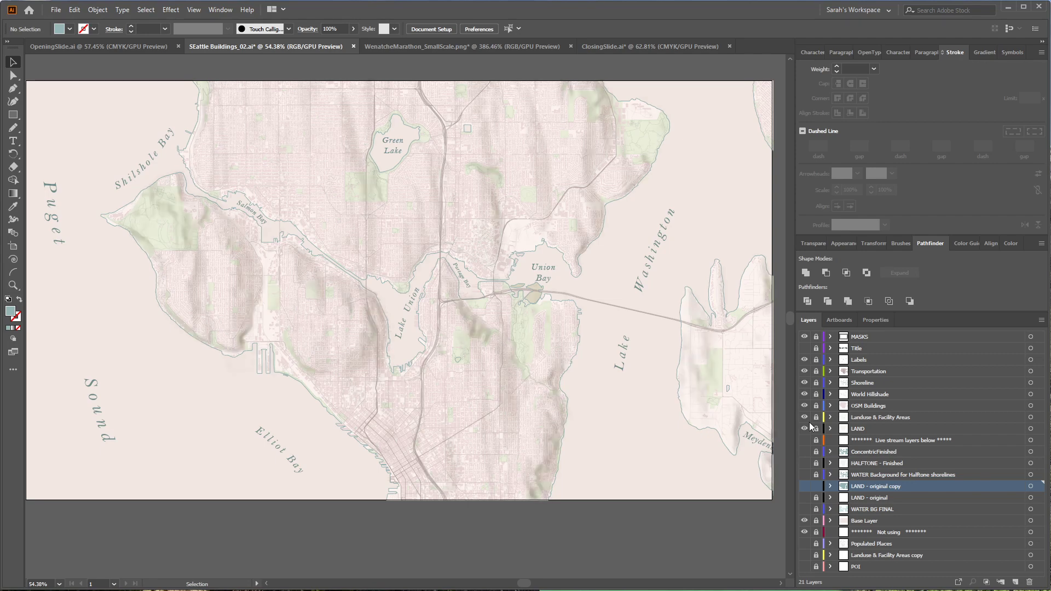
{"action": "left_click_drag", "start_coordinate": [804, 428], "coordinate": [804, 371]}
{"action": "left_click", "coordinate": [804, 487]}
{"action": "left_click", "coordinate": [754, 419]}
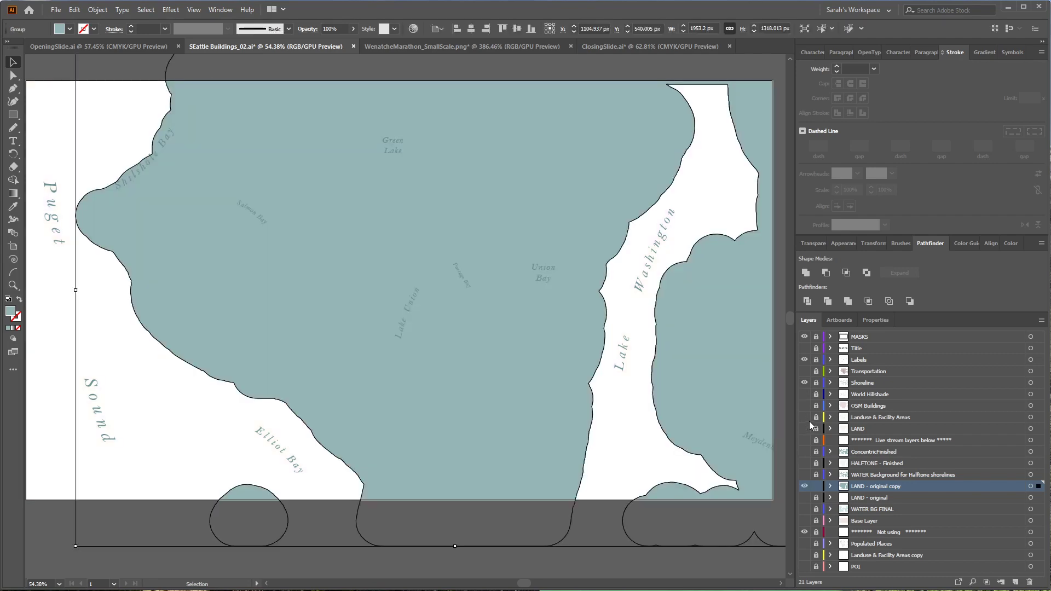
{"action": "key", "text": "ctrl+shift+g"}
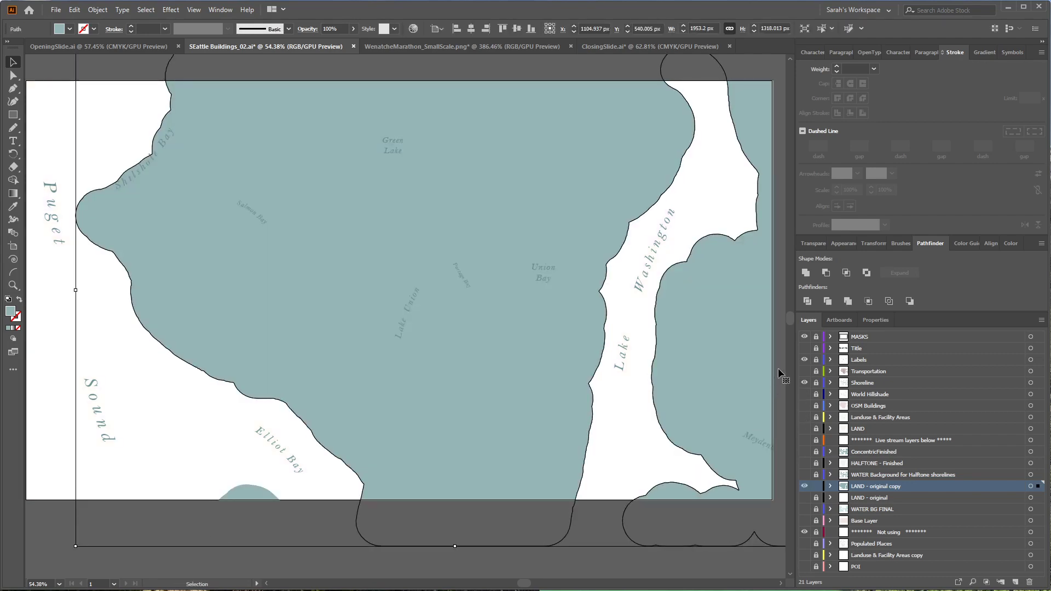
Show the Transportation, OSM Buildings, Landuse & Facility Areas, LAND and Base Layer layers together with the land copy
{"action": "left_click", "coordinate": [804, 371]}
{"action": "left_click", "coordinate": [805, 405]}
{"action": "left_click", "coordinate": [805, 418]}
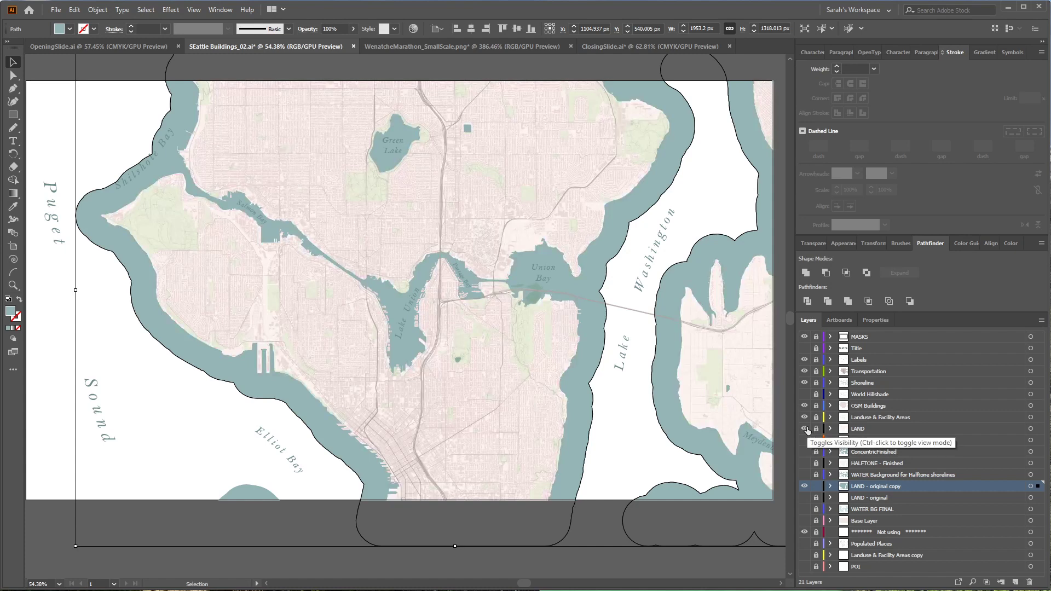
{"action": "left_click", "coordinate": [805, 521]}
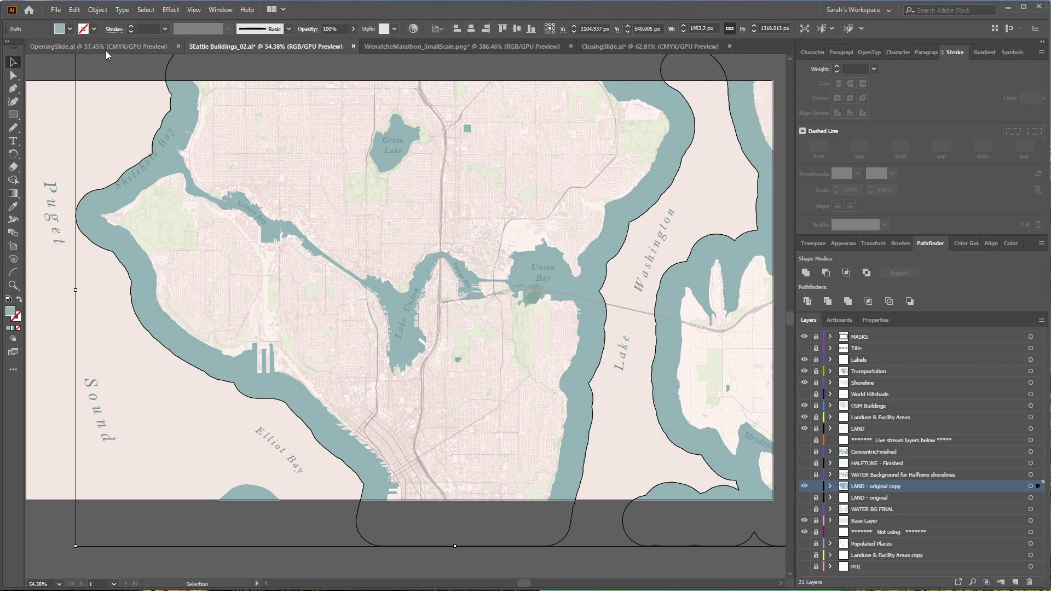
Apply a Gaussian Blur with a radius of 26 pixels to the land copy, previewing it on the map
{"action": "left_click", "coordinate": [98, 9]}
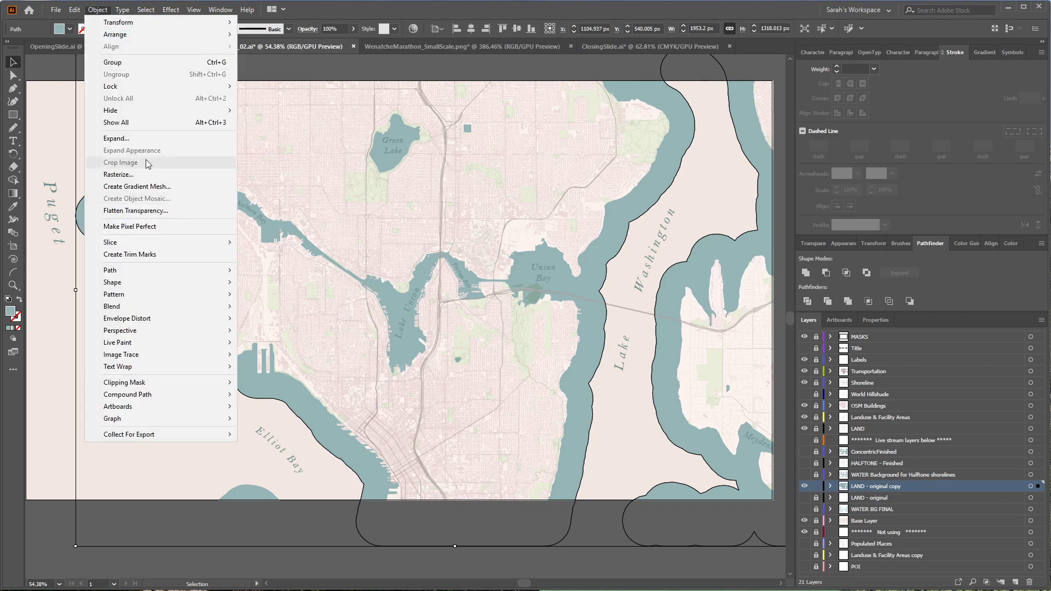
{"action": "left_click", "coordinate": [99, 10]}
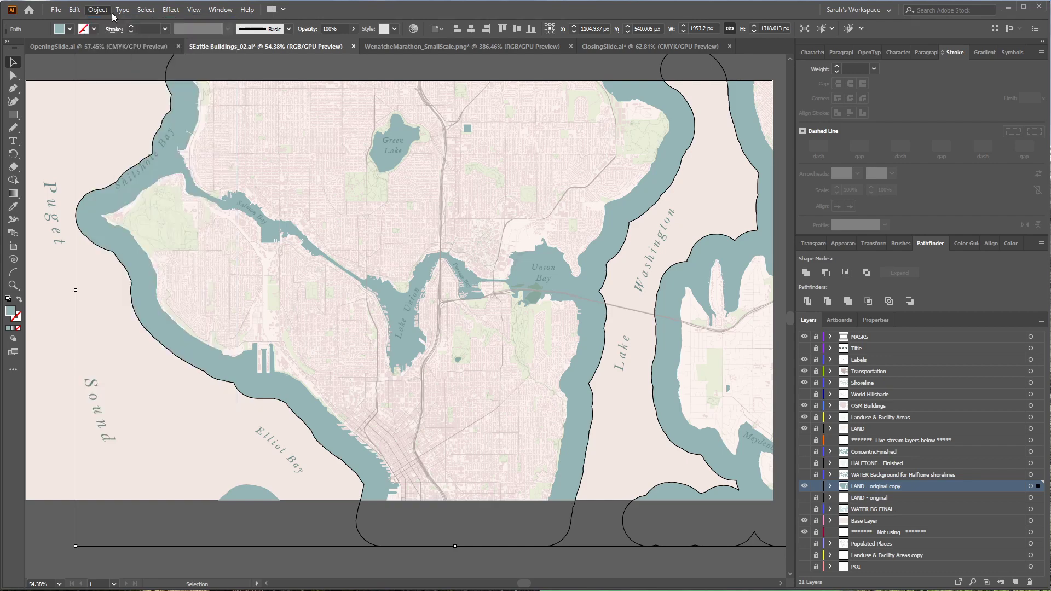
{"action": "left_click", "coordinate": [221, 9]}
{"action": "mouse_move", "coordinate": [171, 9]}
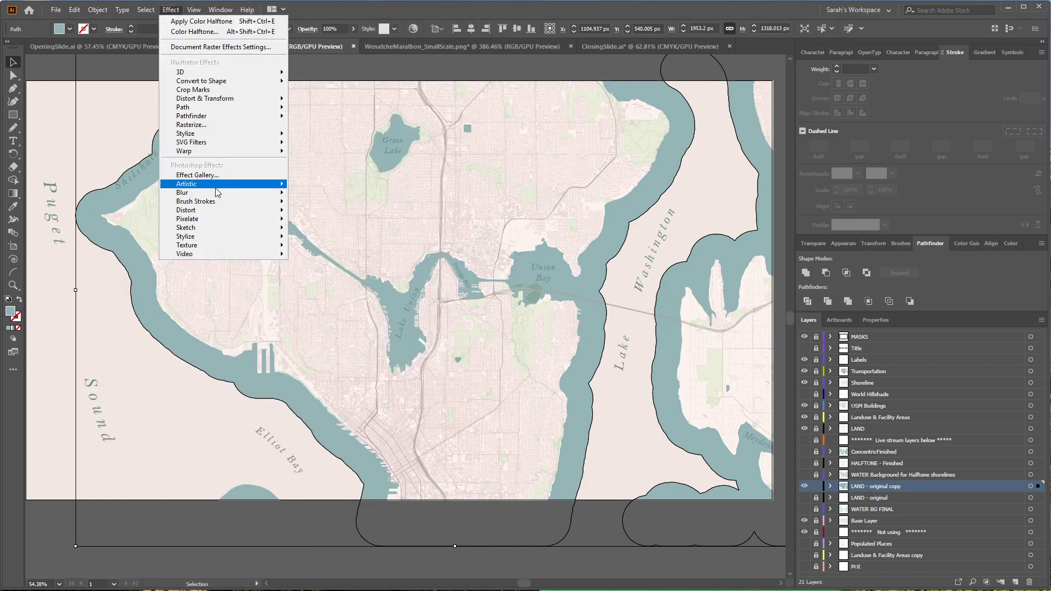
{"action": "mouse_move", "coordinate": [234, 193]}
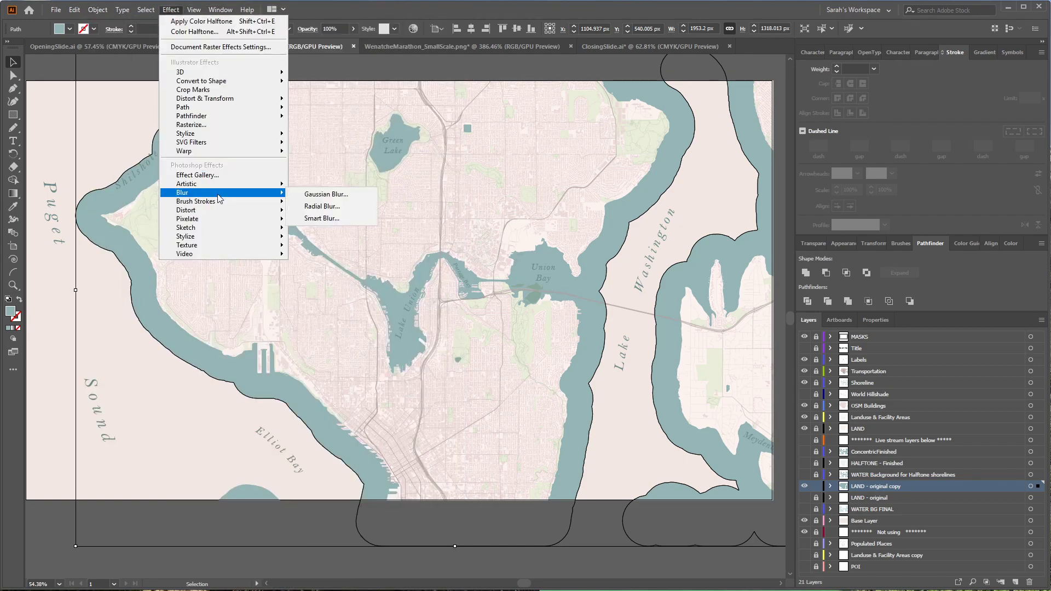
{"action": "left_click", "coordinate": [326, 195]}
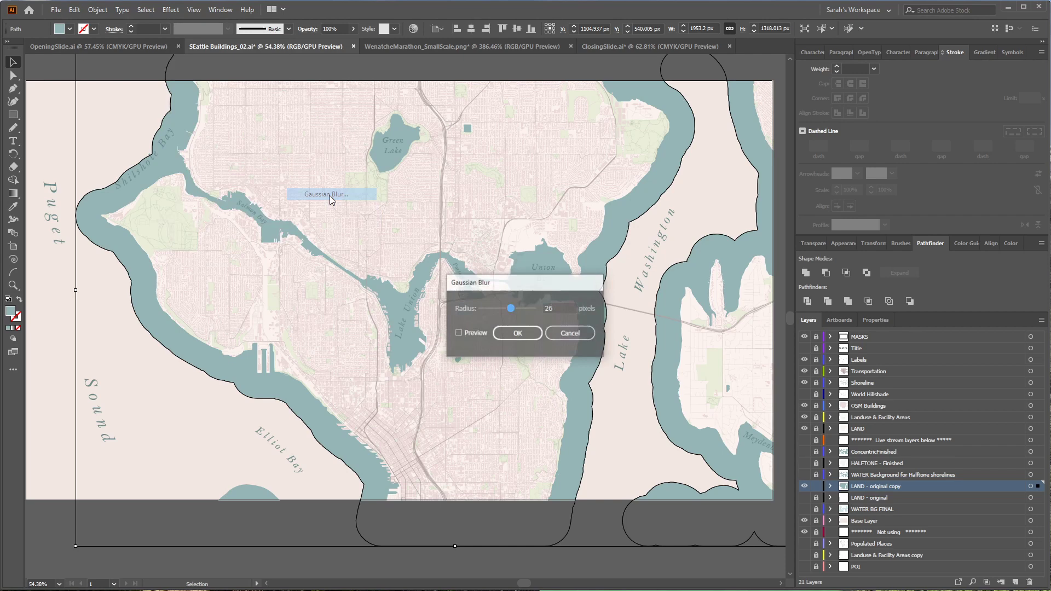
{"action": "left_click", "coordinate": [459, 334]}
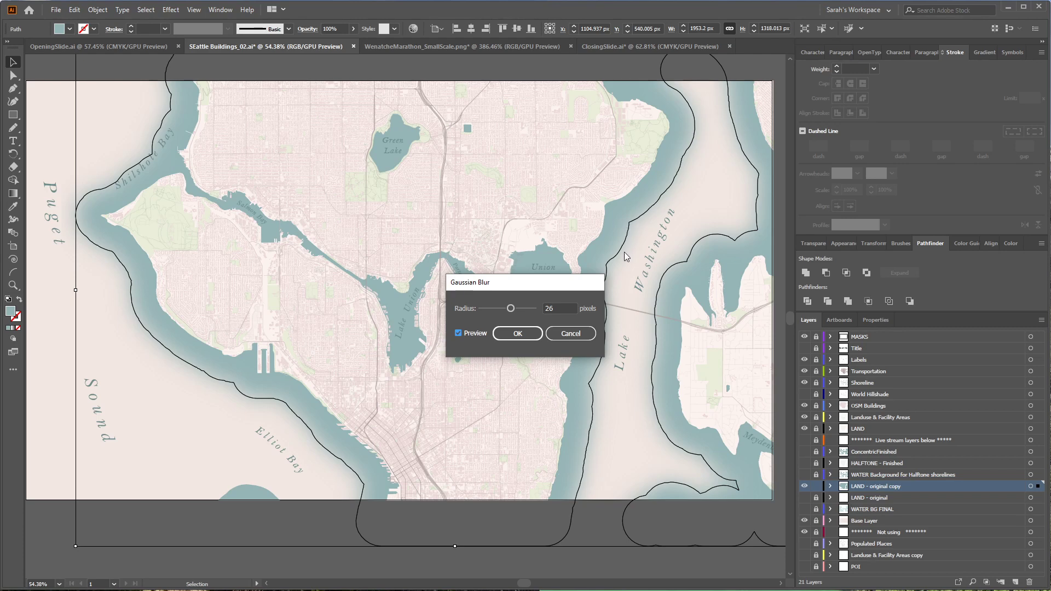
{"action": "left_click", "coordinate": [523, 336]}
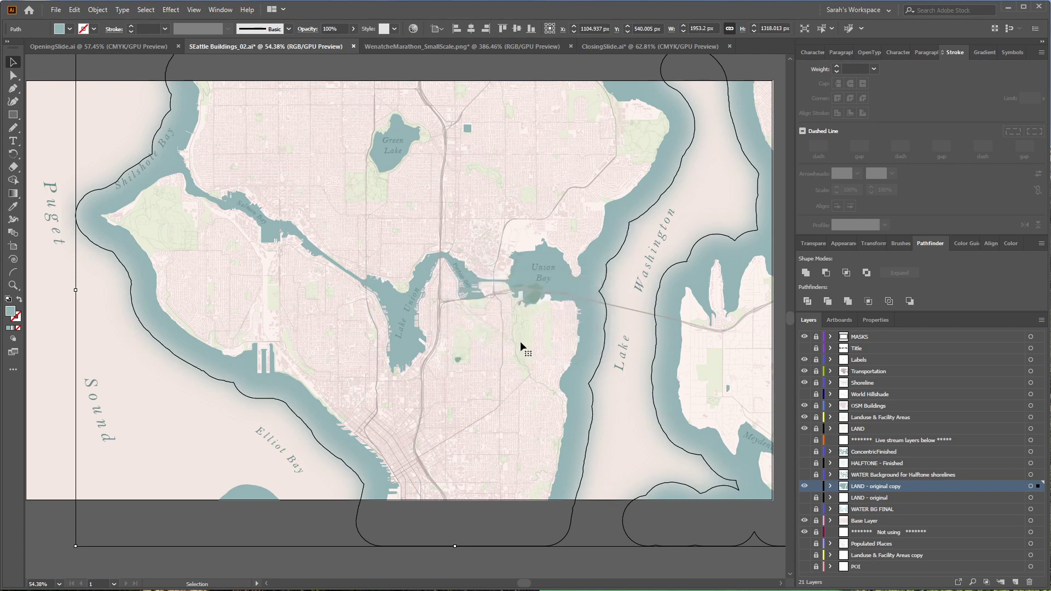
{"action": "left_click", "coordinate": [173, 11]}
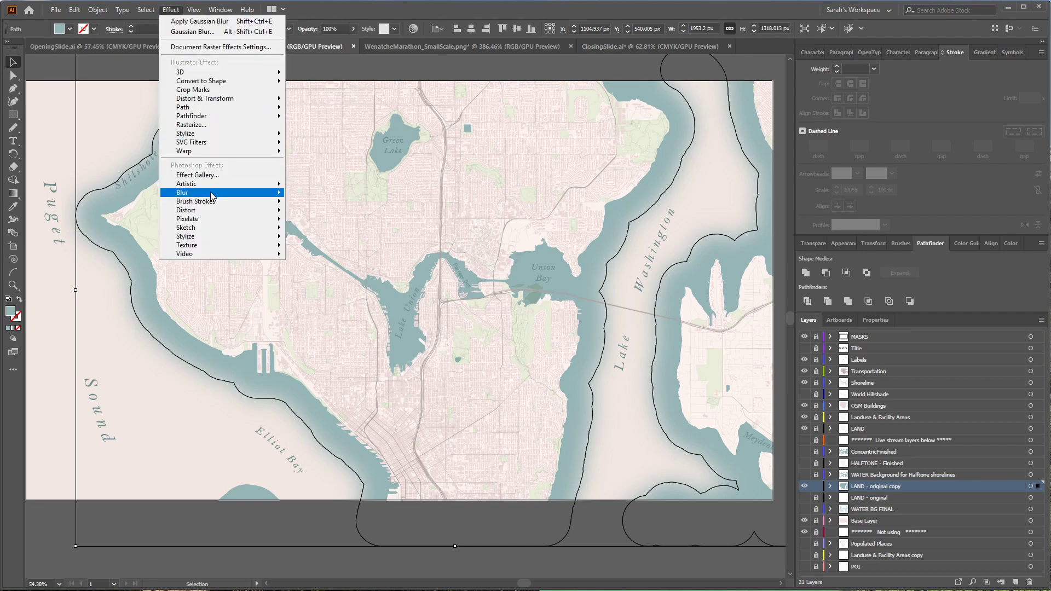
{"action": "mouse_move", "coordinate": [219, 192]}
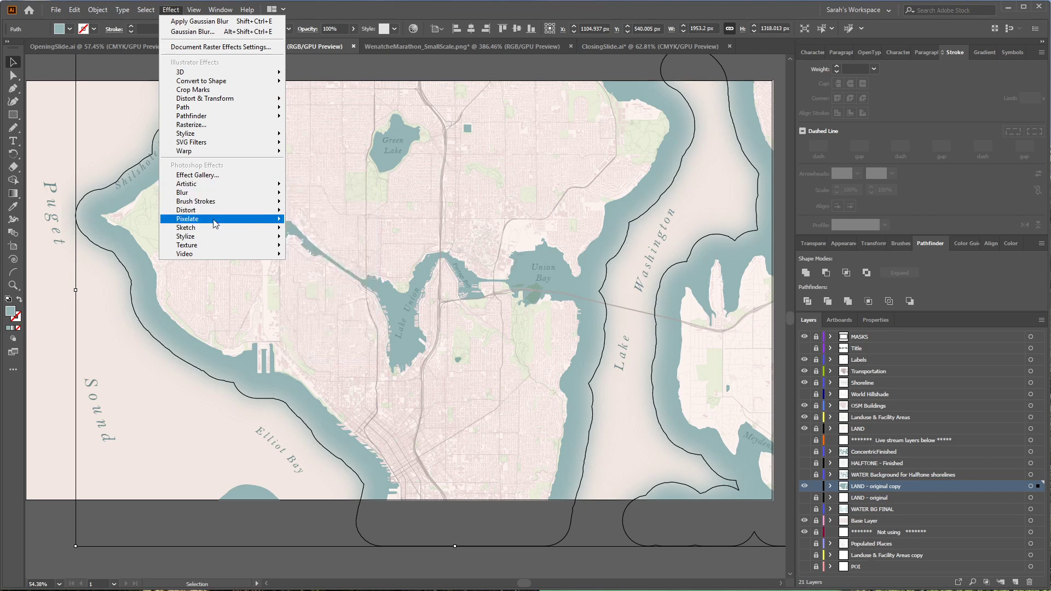
{"action": "mouse_move", "coordinate": [210, 218]}
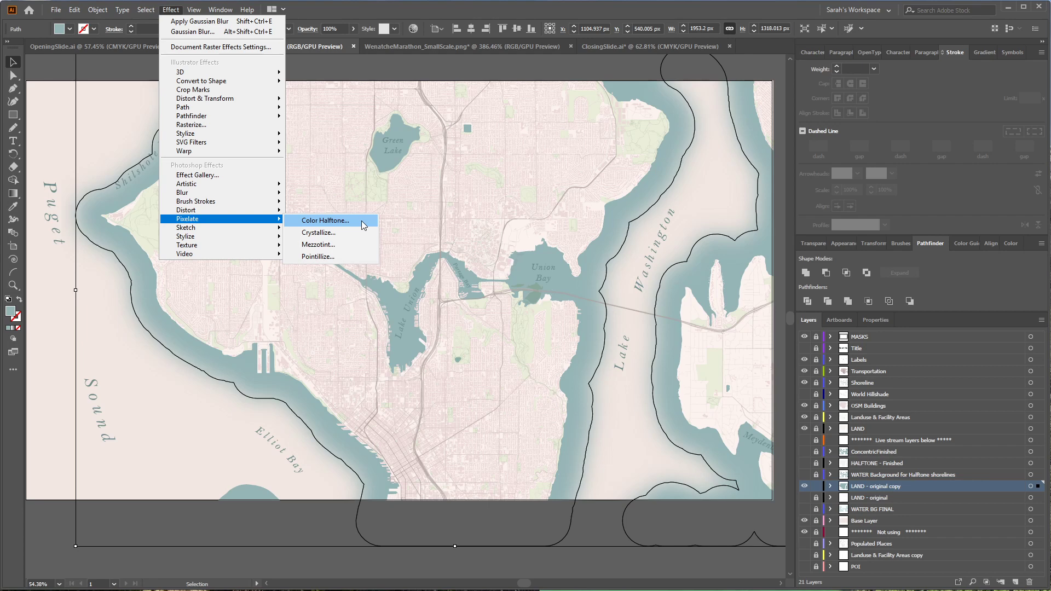
{"action": "left_click", "coordinate": [361, 221]}
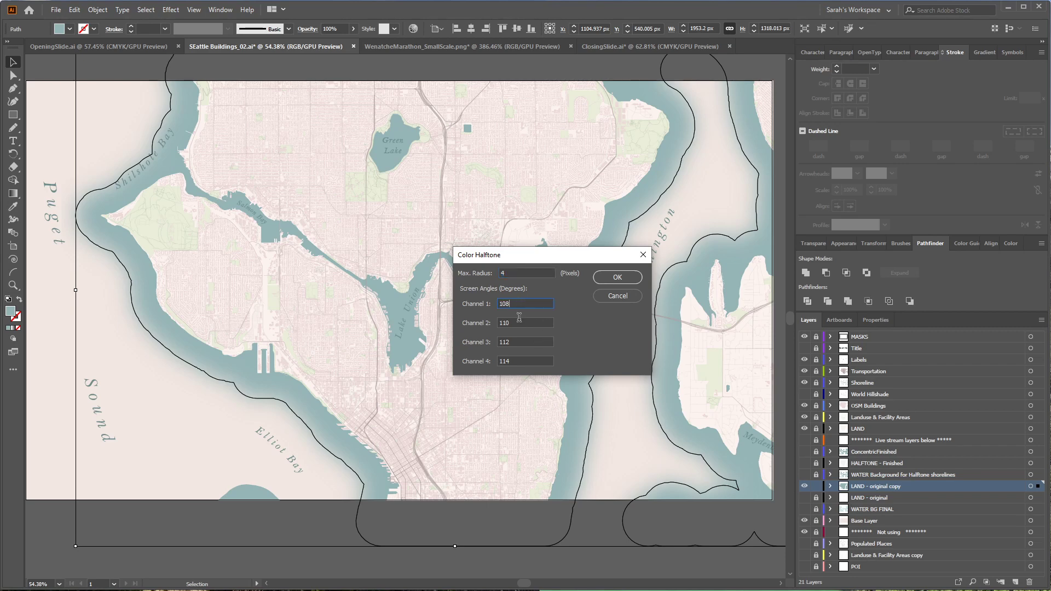
{"action": "left_click_drag", "start_coordinate": [512, 303], "coordinate": [486, 308]}
{"action": "left_click", "coordinate": [618, 295]}
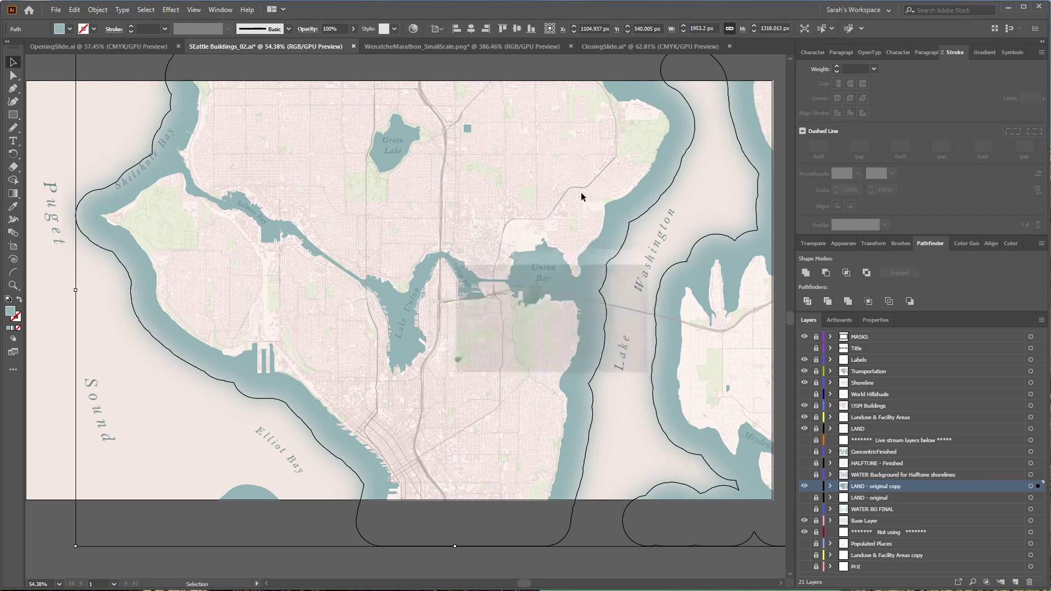
Examine the halftone dot pattern in WenatcheMarathon_SmallScale.png up close, and return to the SEattle Buildings_02.ai map
{"action": "left_click", "coordinate": [475, 49]}
{"action": "key", "text": "z"}
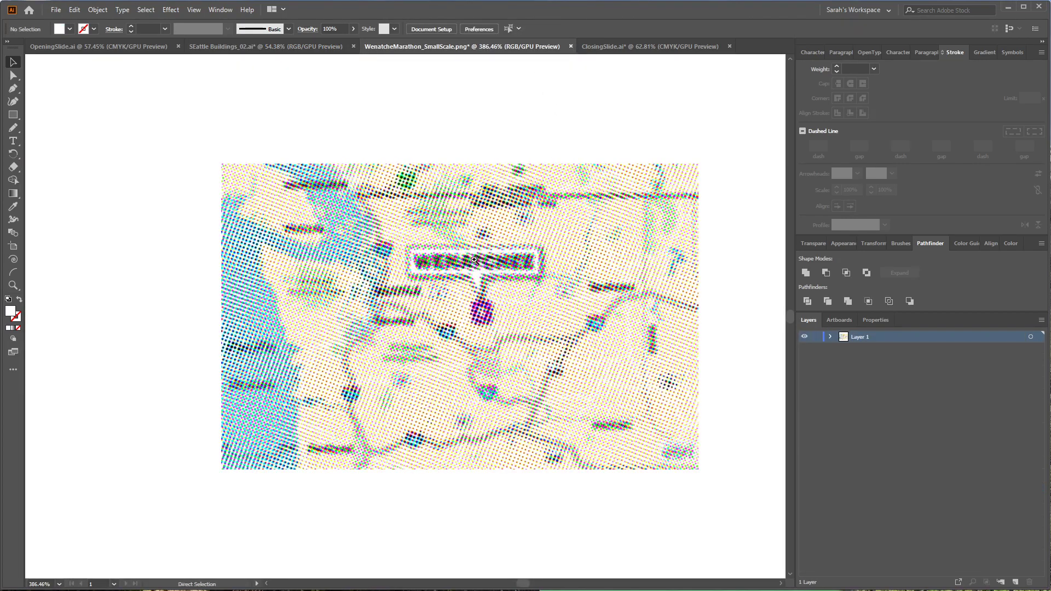
{"action": "left_click", "coordinate": [530, 288]}
{"action": "key", "text": "v"}
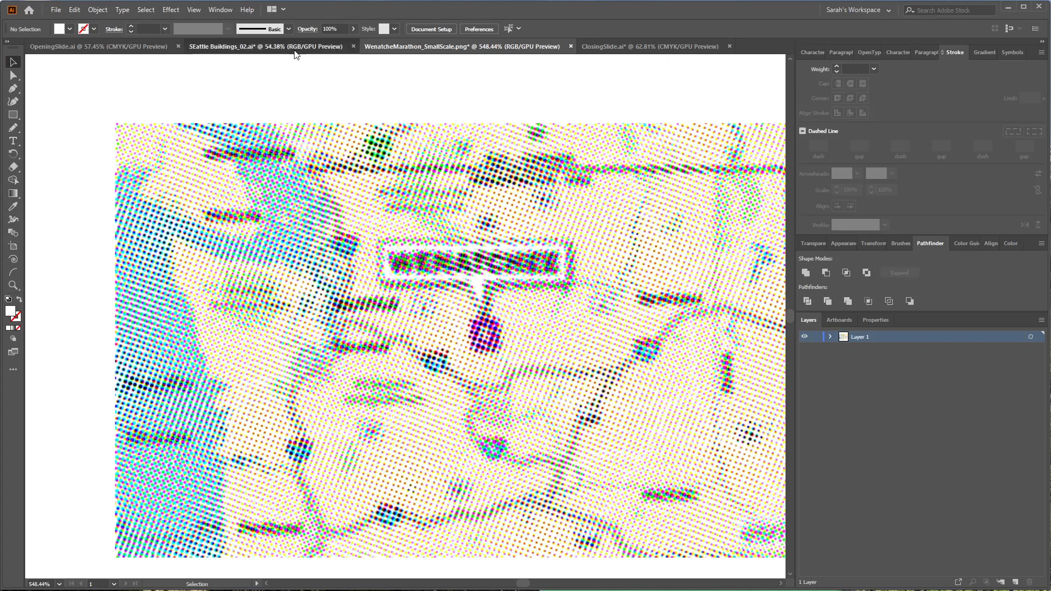
{"action": "left_click", "coordinate": [295, 47]}
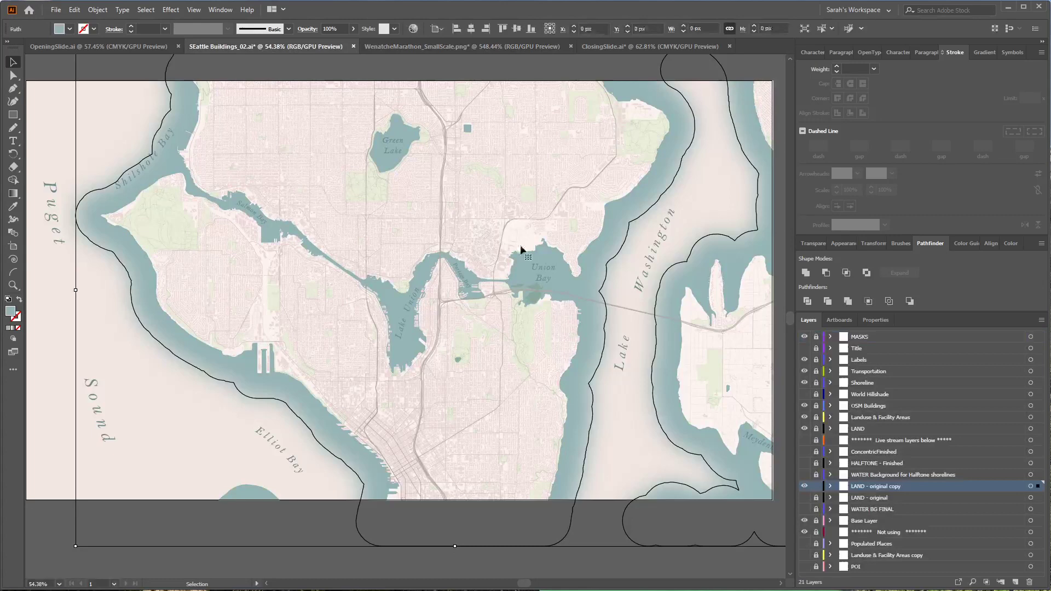
Apply a Color Halftone effect to the blurred land copy with a 4-pixel maximum radius and all four channel screen angles at 108 degrees
{"action": "left_click", "coordinate": [100, 11]}
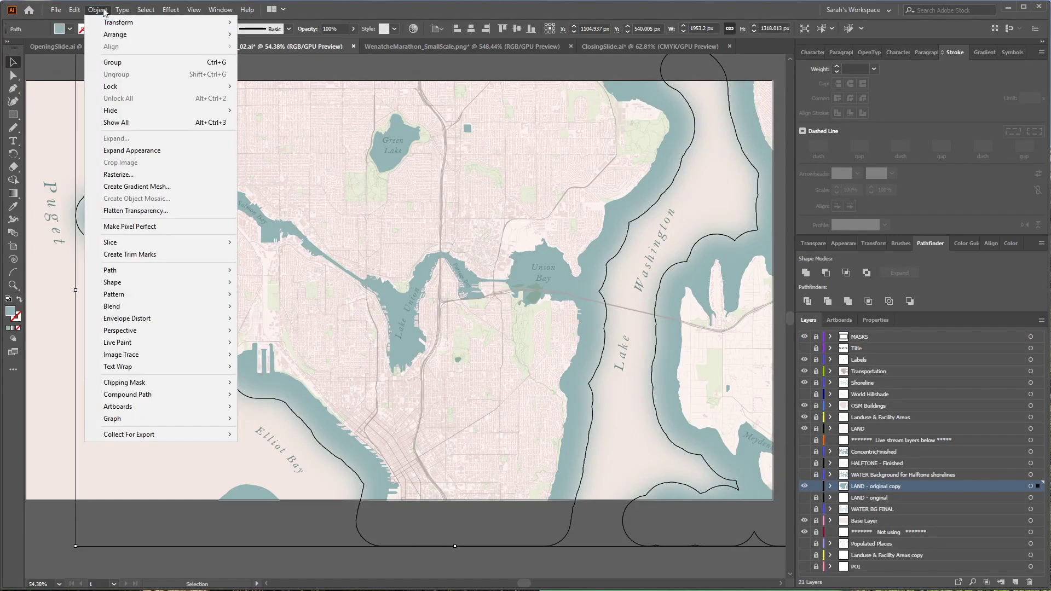
{"action": "mouse_move", "coordinate": [170, 10]}
{"action": "mouse_move", "coordinate": [223, 152]}
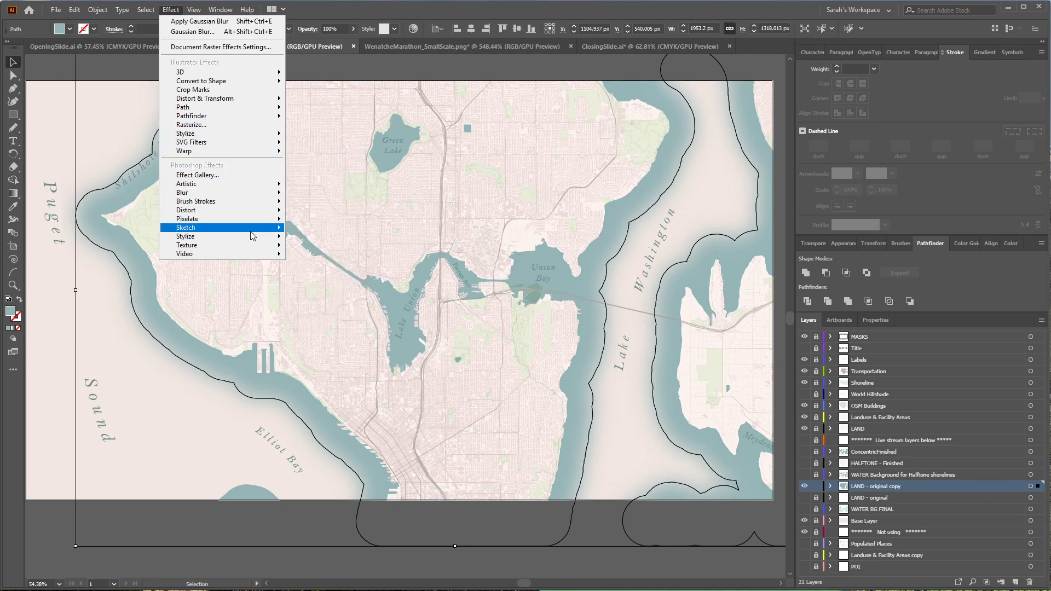
{"action": "mouse_move", "coordinate": [255, 243]}
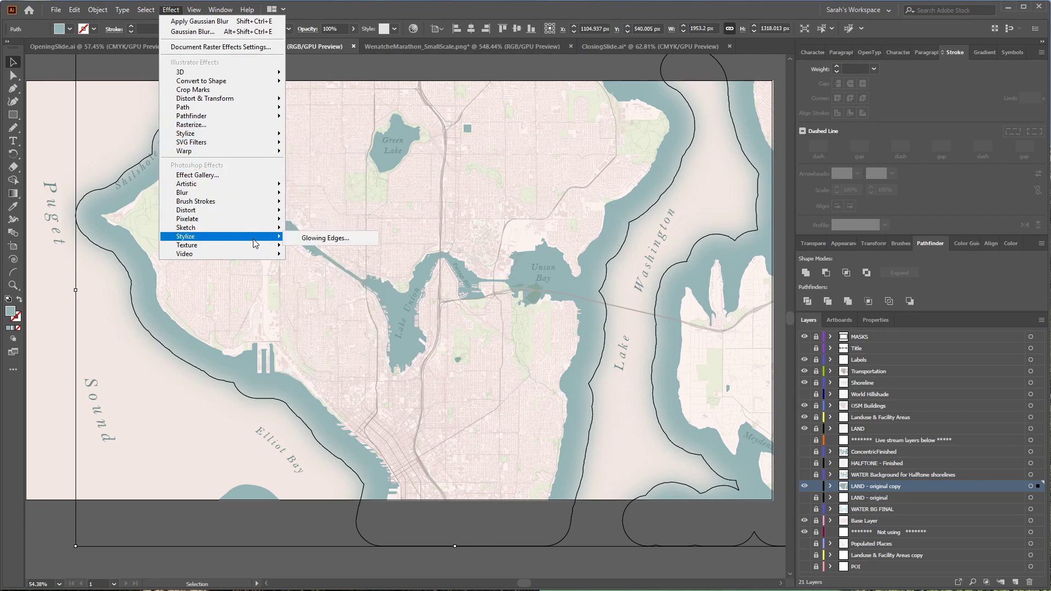
{"action": "mouse_move", "coordinate": [259, 220]}
{"action": "left_click", "coordinate": [318, 221]}
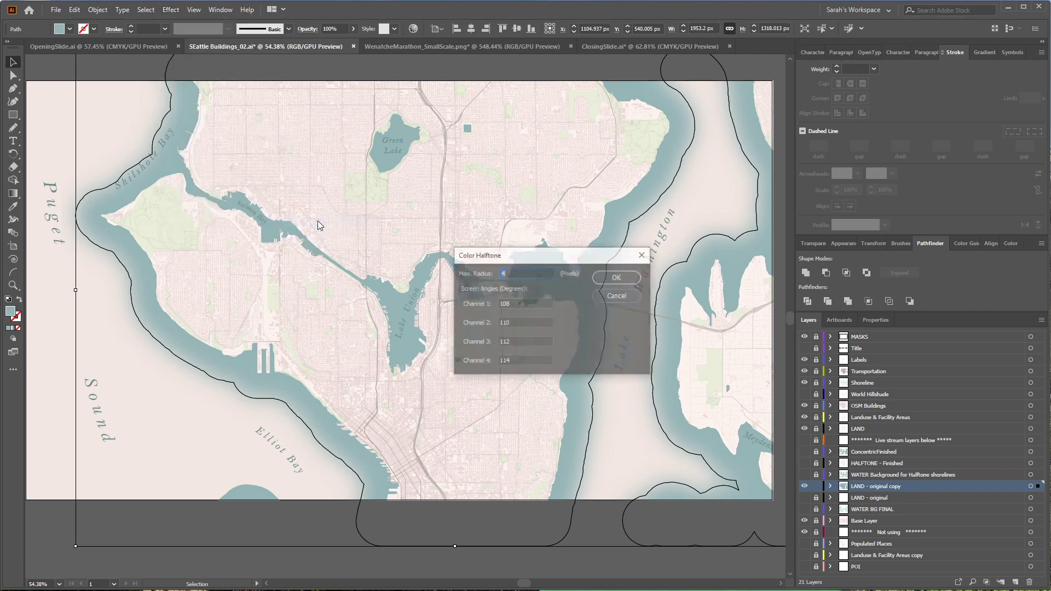
{"action": "key", "text": "Tab"}
{"action": "key", "text": "Tab"}
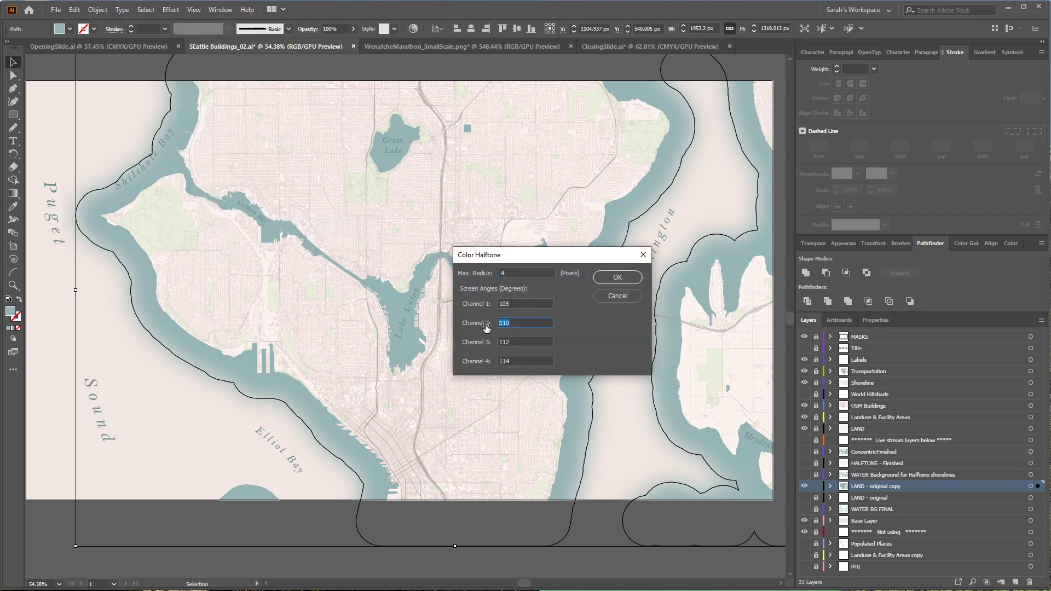
{"action": "type", "text": "108"}
{"action": "key", "text": "Tab"}
{"action": "type", "text": "108"}
{"action": "key", "text": "Tab"}
{"action": "type", "text": "108"}
{"action": "left_click", "coordinate": [617, 277]}
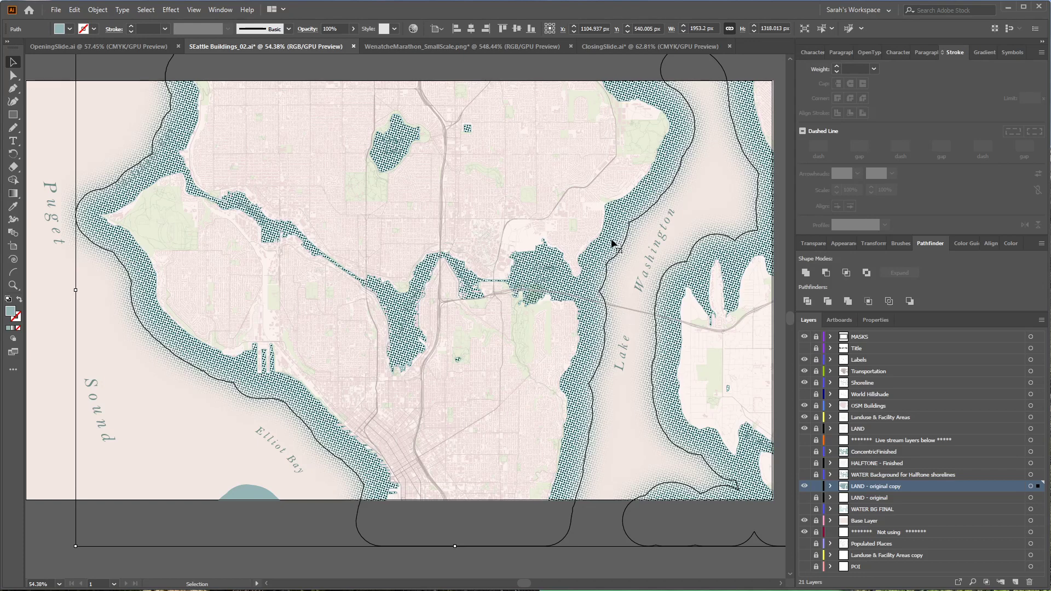
Lower the opacity of the halftoned land copy to 19% and deselect it
{"action": "left_click", "coordinate": [352, 30]}
{"action": "left_click_drag", "start_coordinate": [351, 43], "coordinate": [322, 44]}
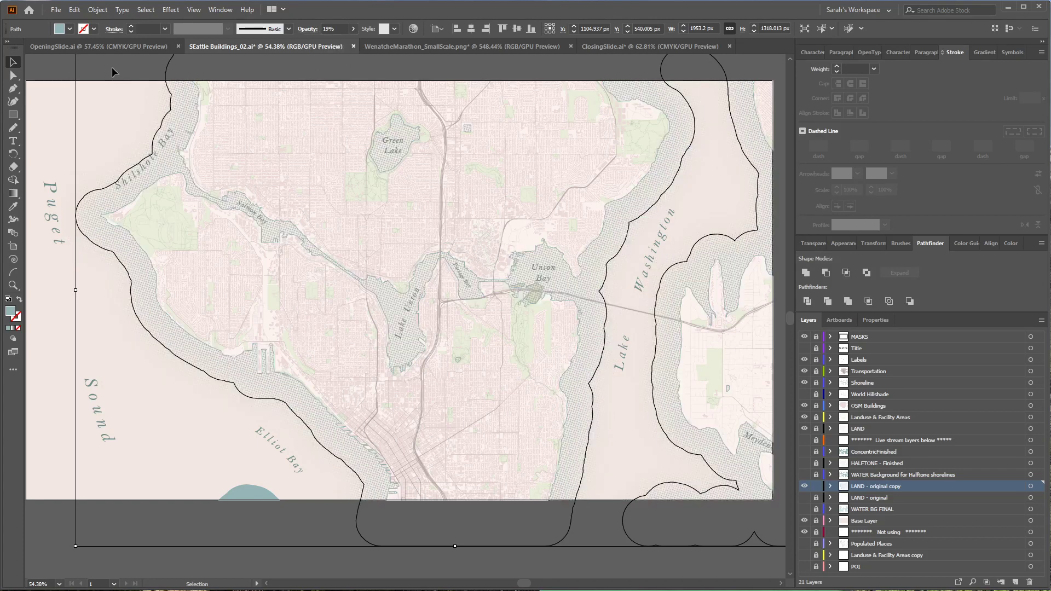
{"action": "left_click", "coordinate": [365, 476]}
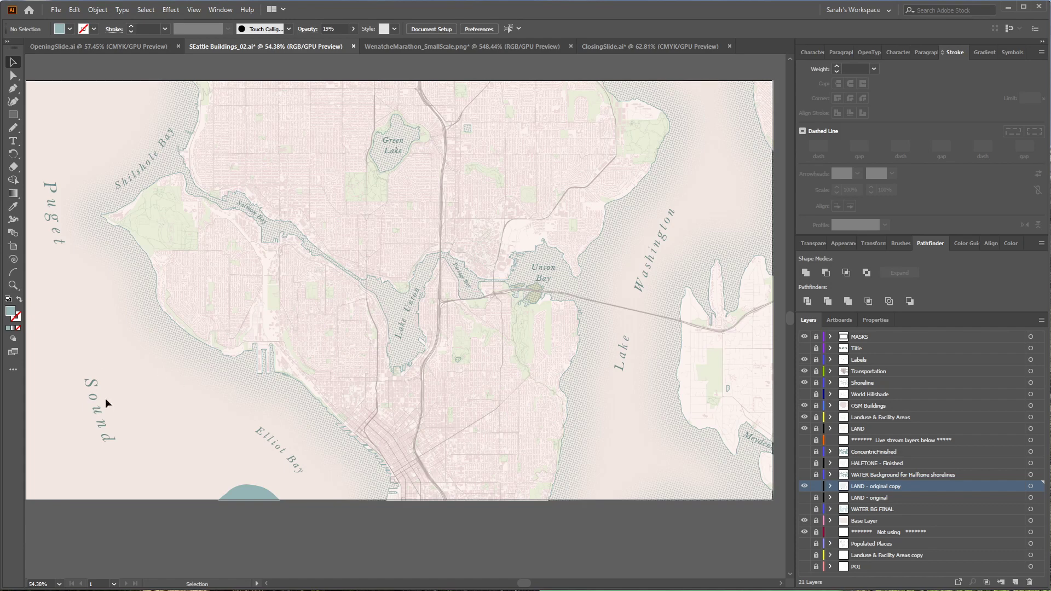
Show the WATER BG FINAL layer beneath the halftone shoreline, leaving the map artwork deselected
{"action": "left_click", "coordinate": [245, 500]}
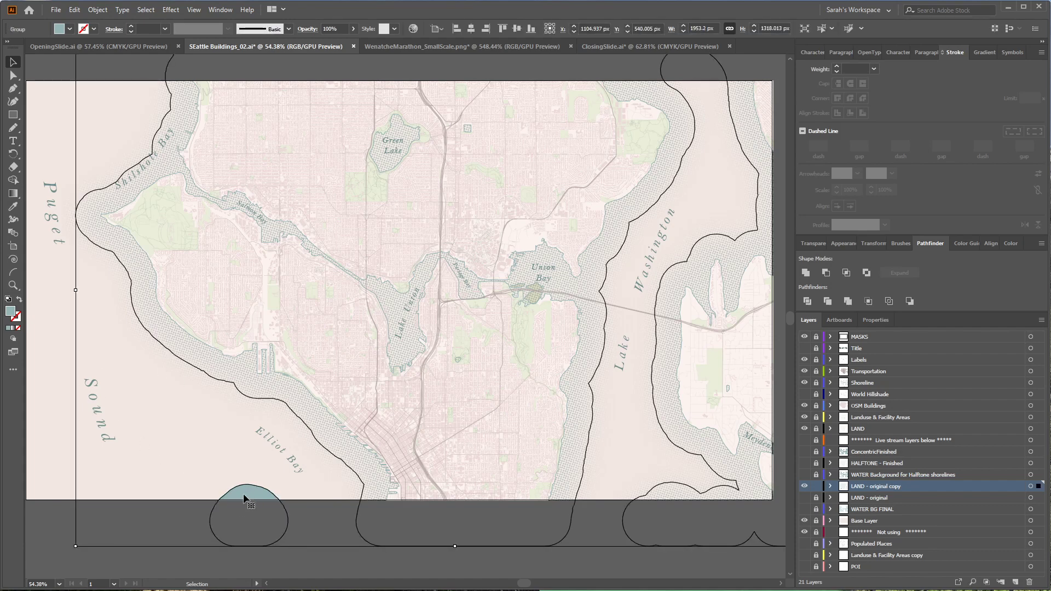
{"action": "left_click", "coordinate": [173, 487]}
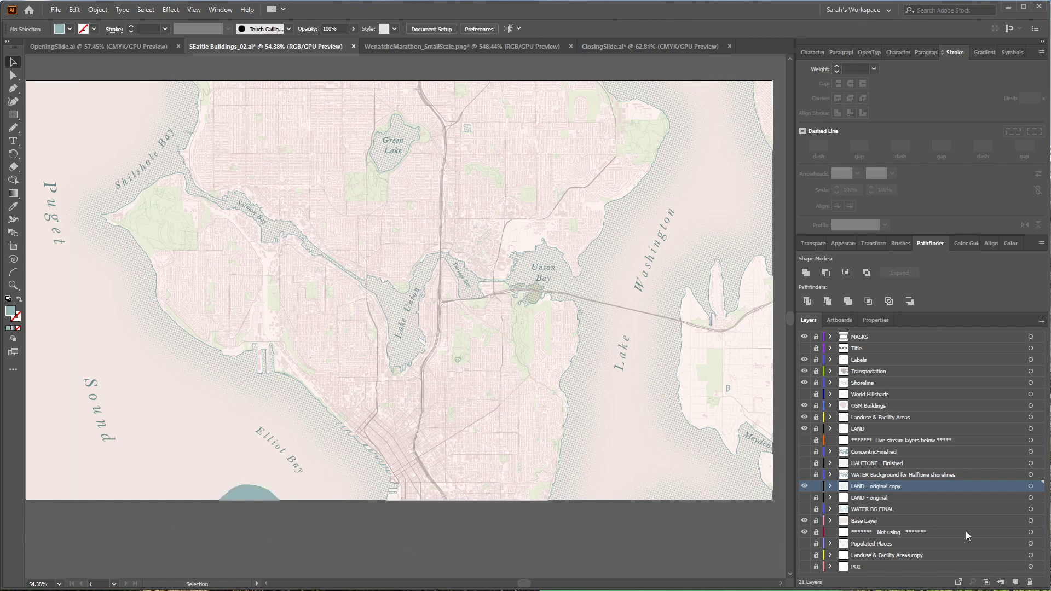
{"action": "left_click", "coordinate": [804, 519]}
{"action": "left_click", "coordinate": [804, 509]}
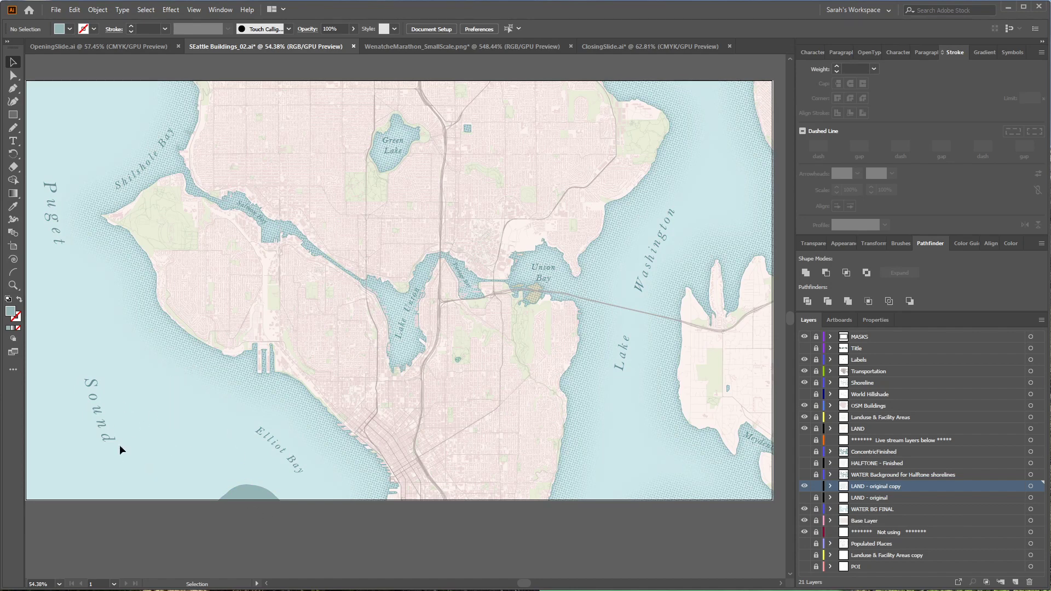
Bring up the ClosingSlide.ai document and narrow the panel dock to reveal the whole slide
{"action": "left_click", "coordinate": [620, 47]}
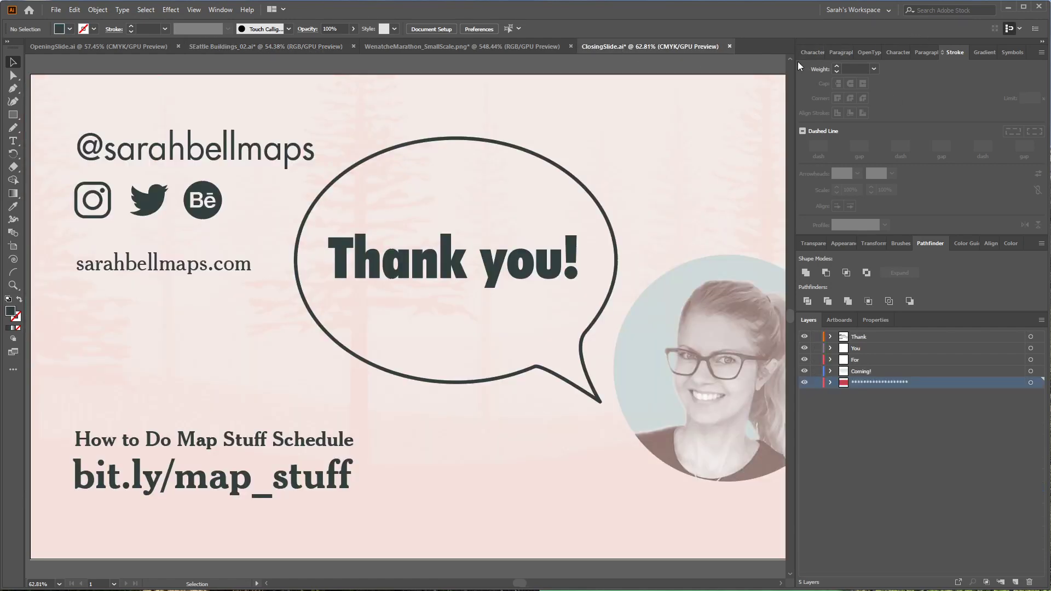
{"action": "left_click_drag", "start_coordinate": [794, 62], "coordinate": [917, 70]}
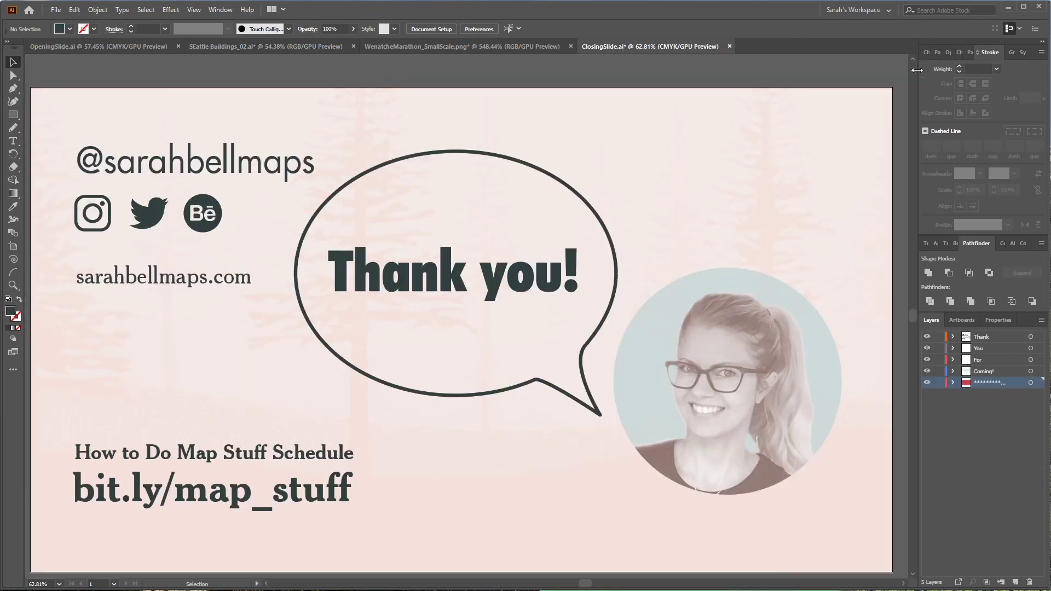